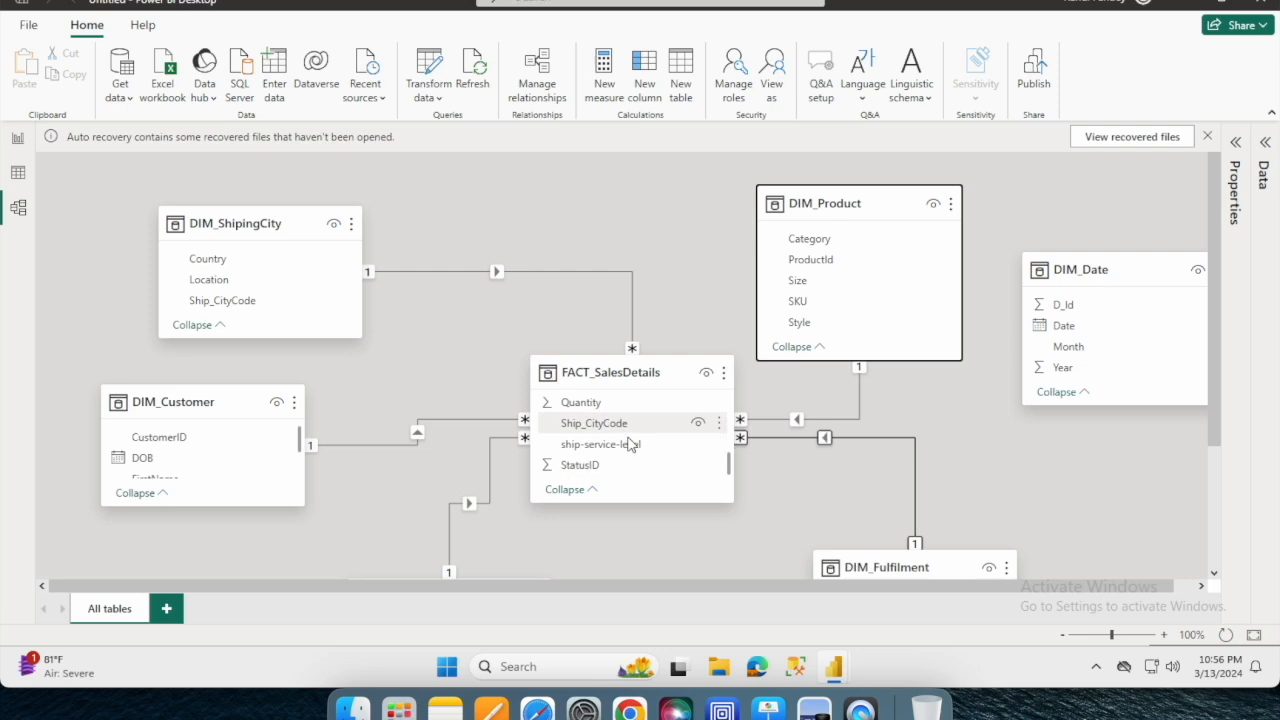
# - Create a relationship between D_Id in DIM_Date and Date_Id in FACT_SalesDetails
pyautogui.scroll(5, 635, 280)
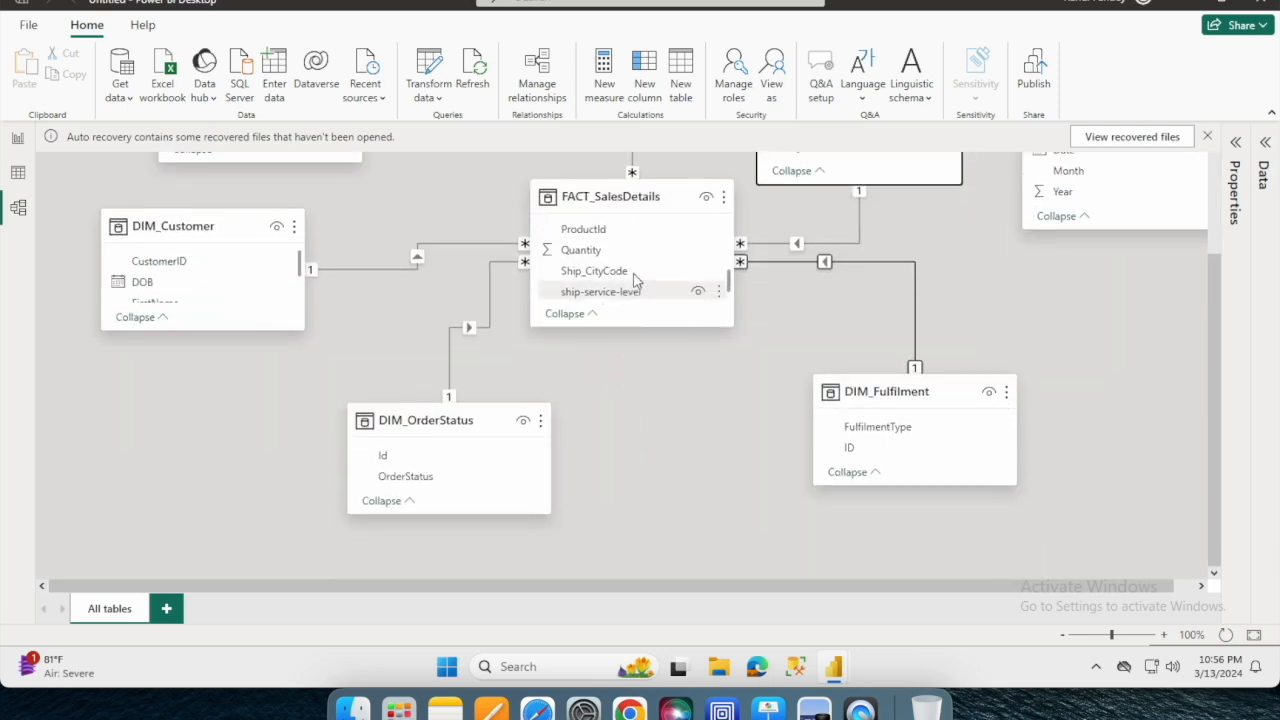
pyautogui.scroll(-2, 634, 277)
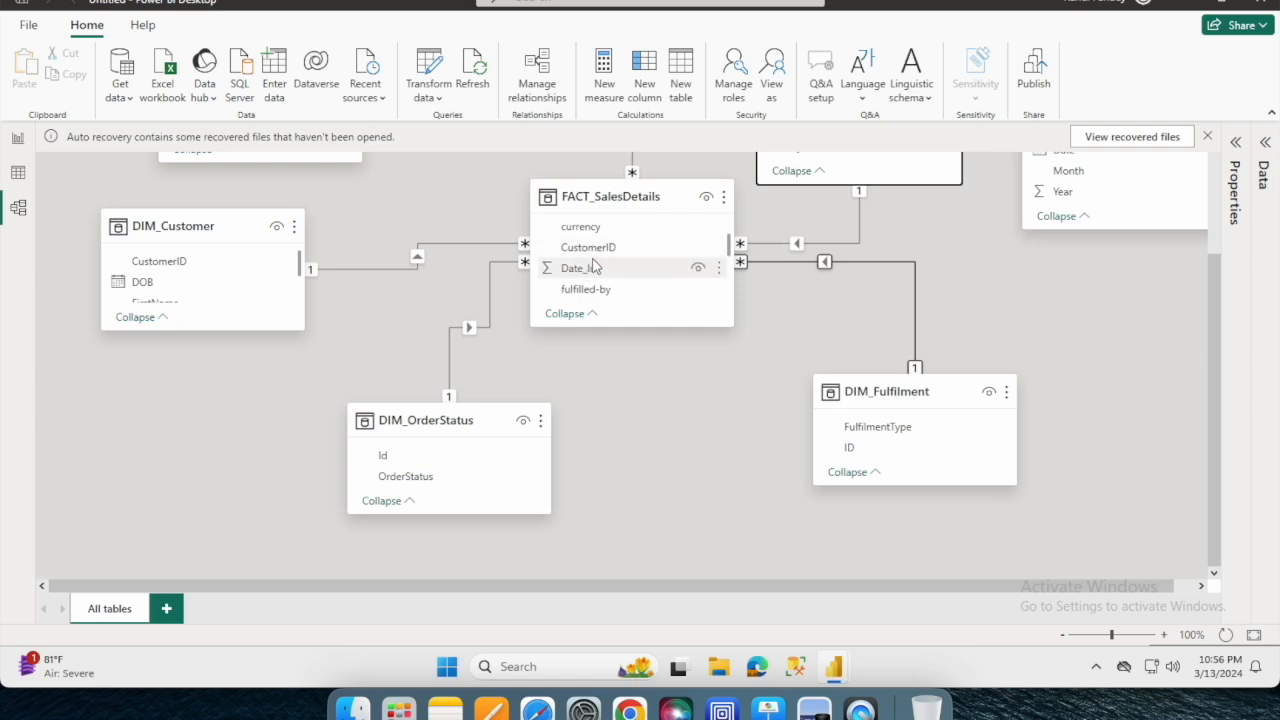
pyautogui.scroll(2, 1212, 328)
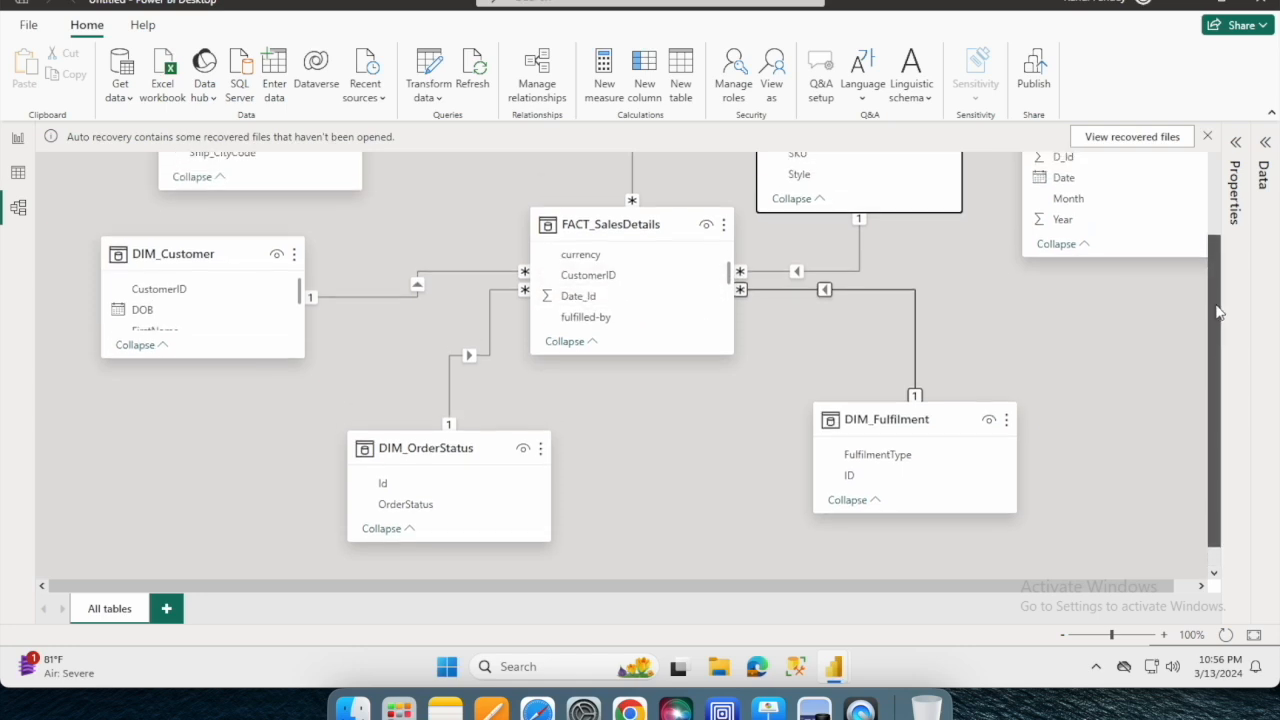
pyautogui.moveTo(1088, 207); pyautogui.dragTo(606, 356)
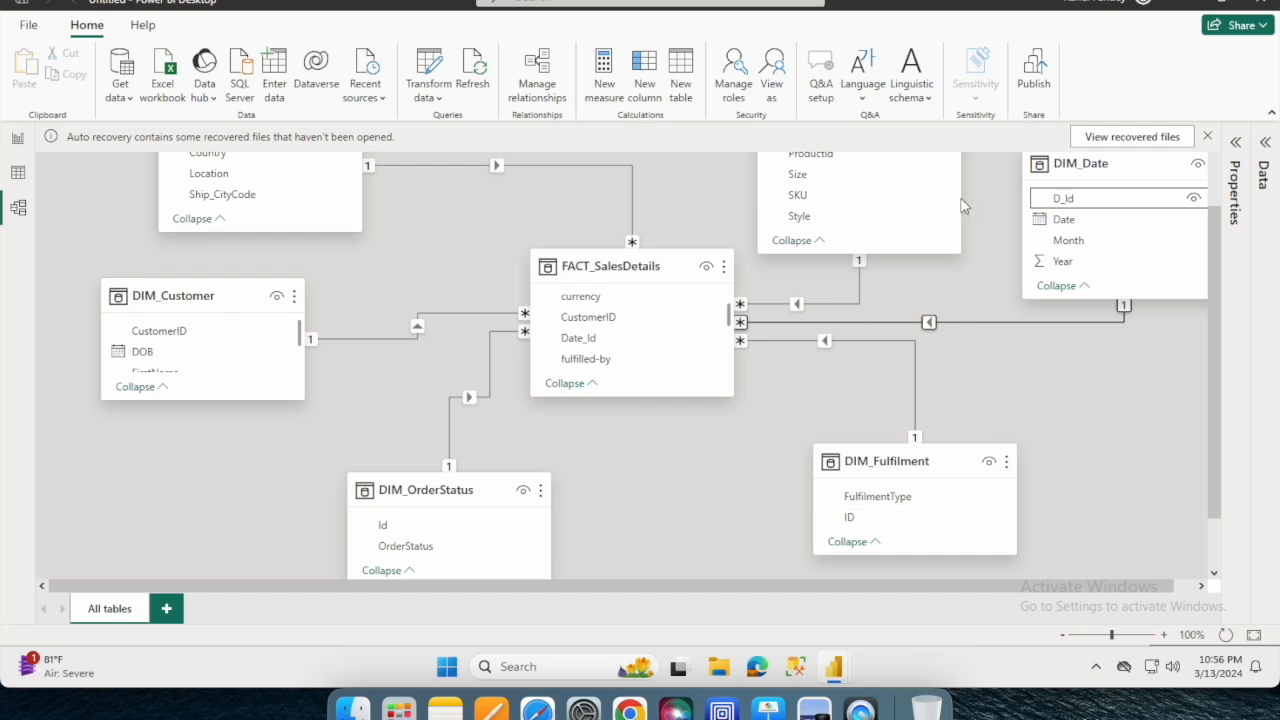
# - Examine the key columns linking DIM_Date to FACT_SalesDetails and the relationships of the other dimension tables in the model diagram
pyautogui.scroll(1, 673, 326)
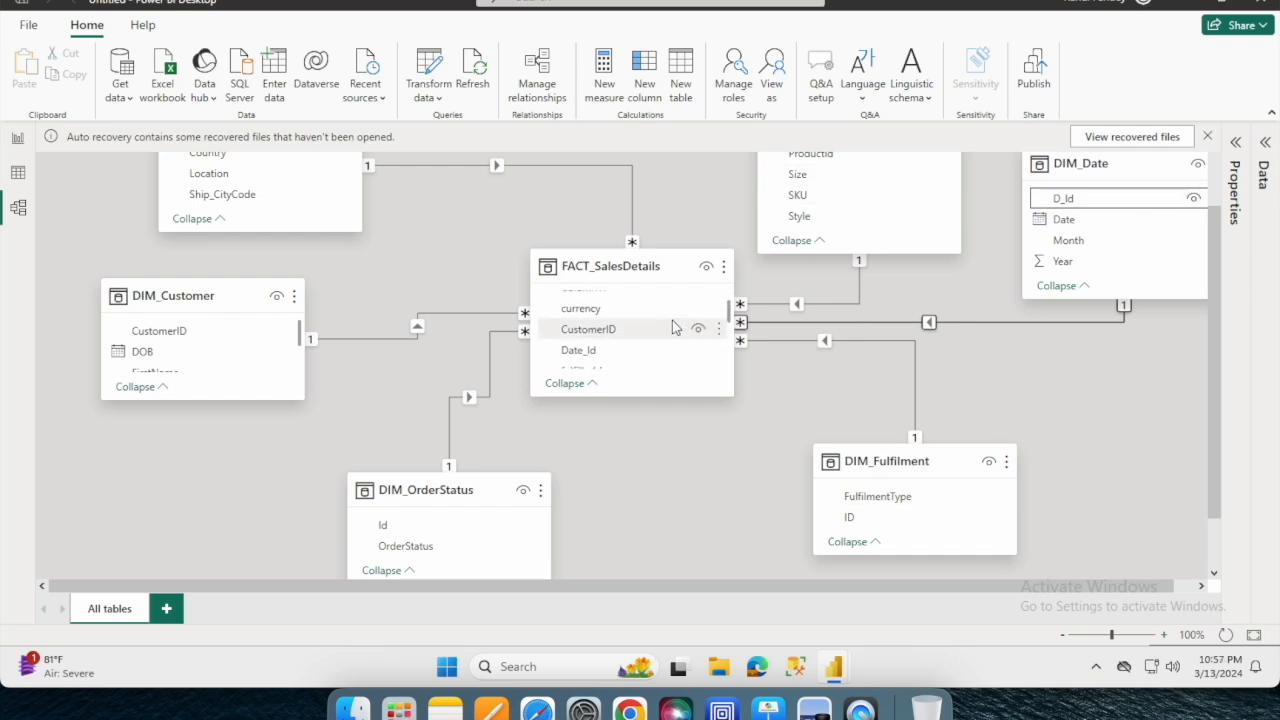
pyautogui.scroll(1, 673, 326)
pyautogui.scroll(-1, 673, 326)
pyautogui.click(598, 352)
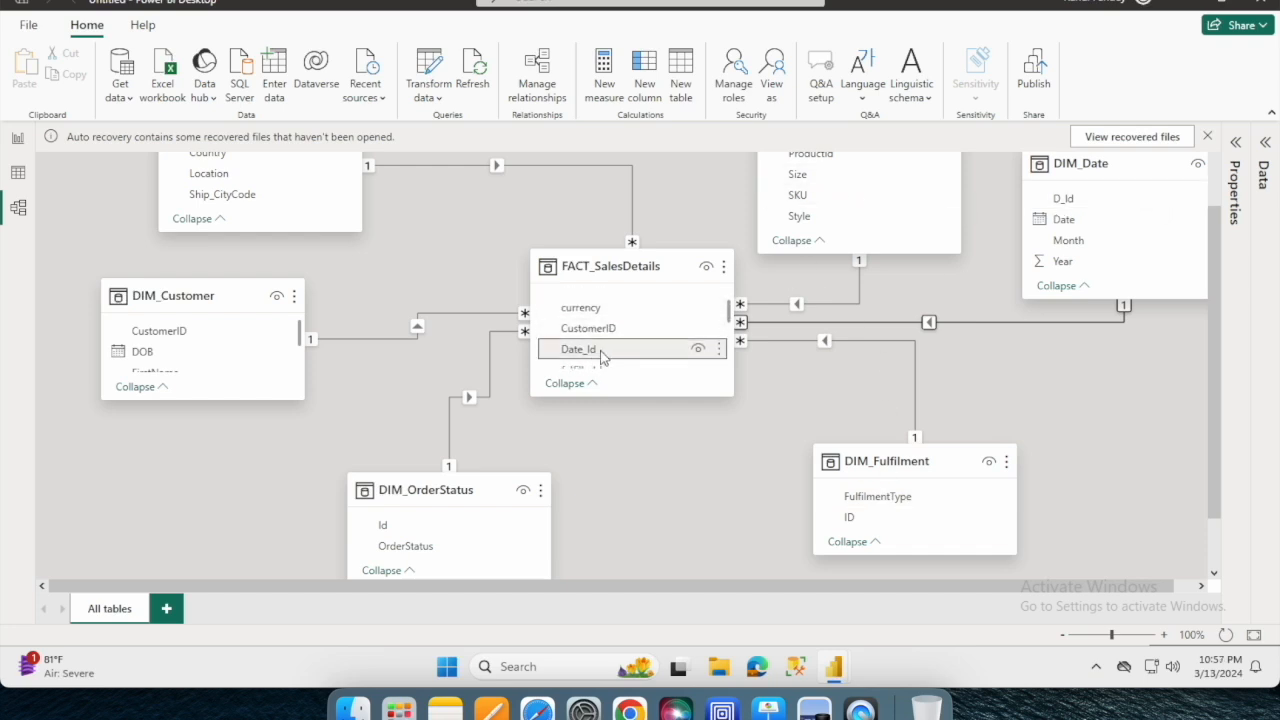
pyautogui.click(1095, 198)
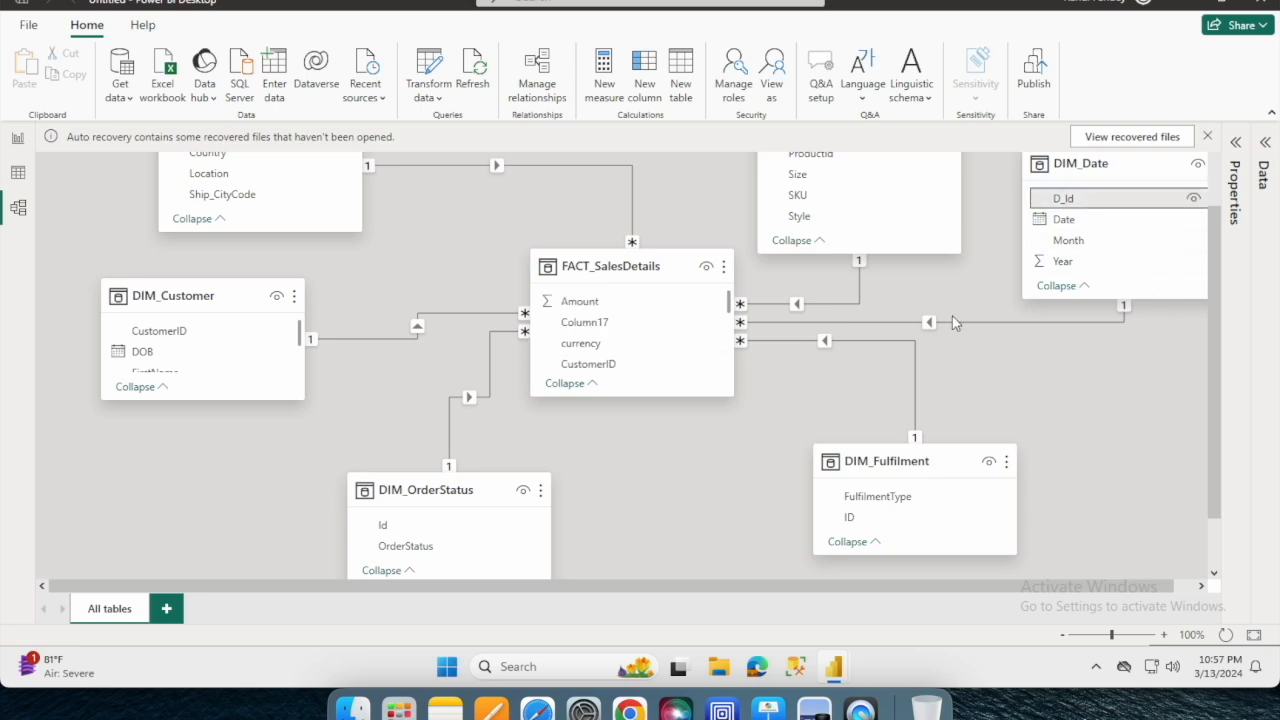
pyautogui.scroll(2, 528, 217)
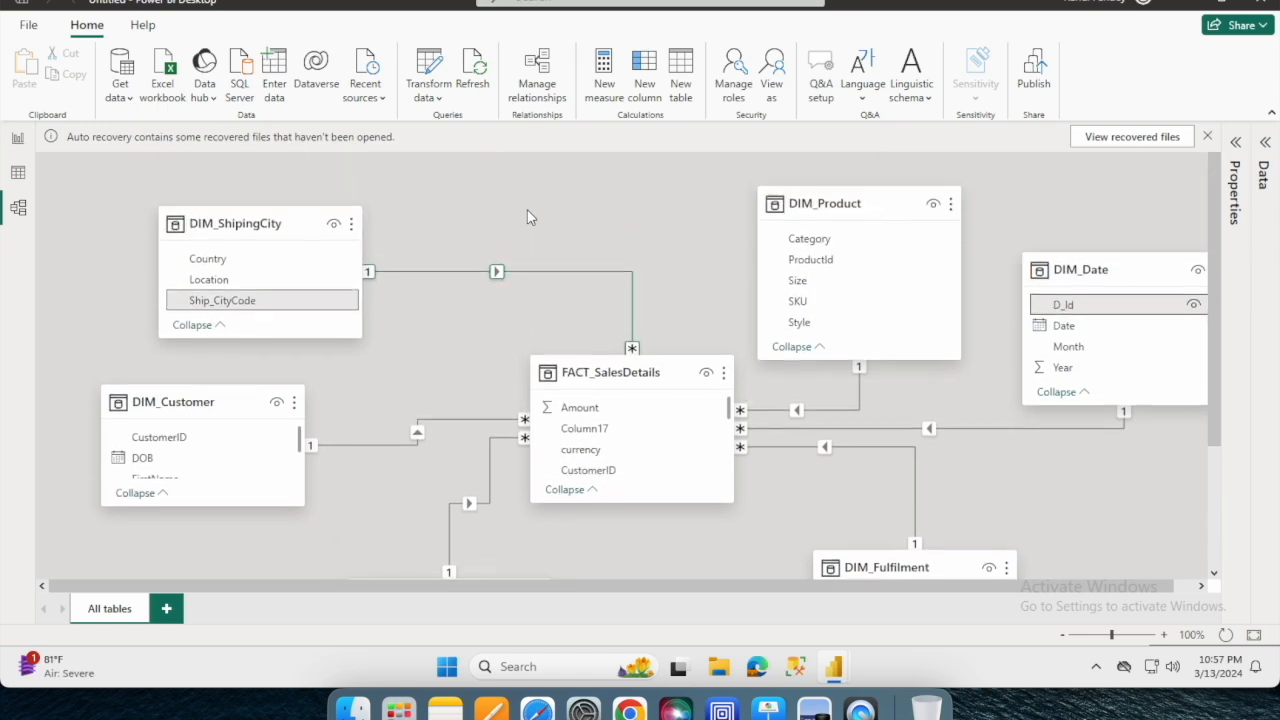
pyautogui.scroll(-3, 698, 300)
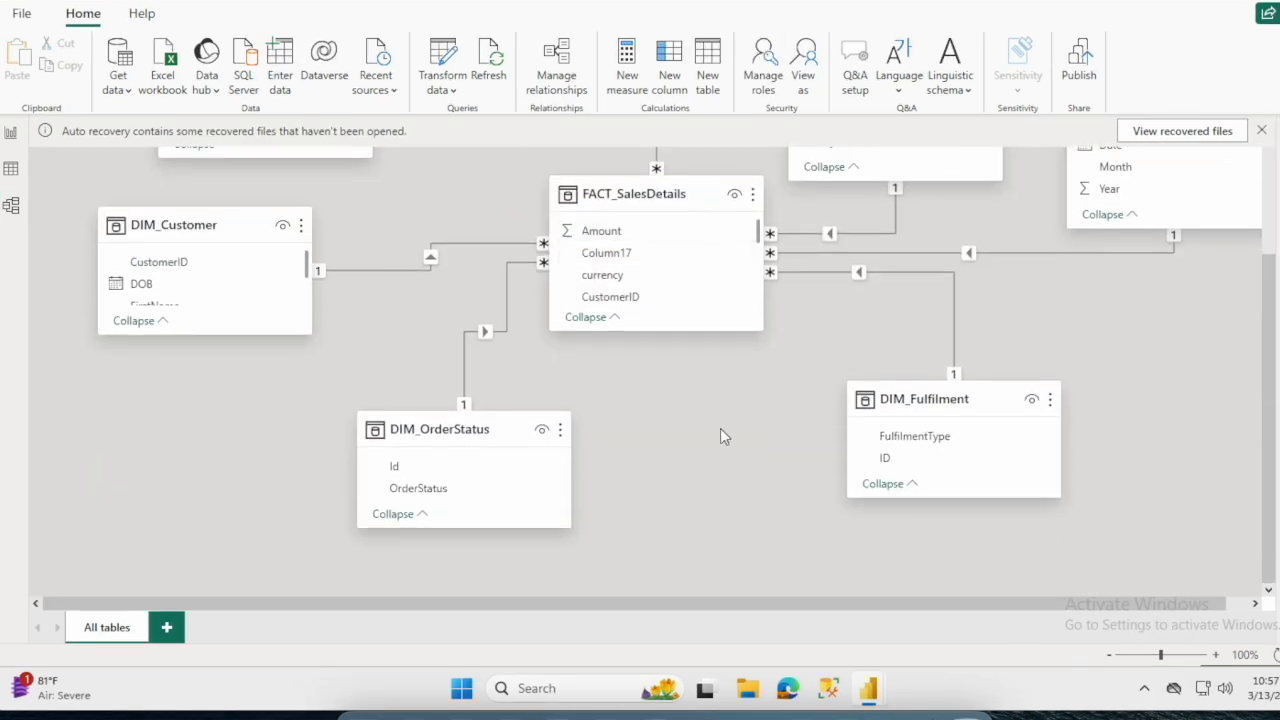
pyautogui.scroll(1, 750, 437)
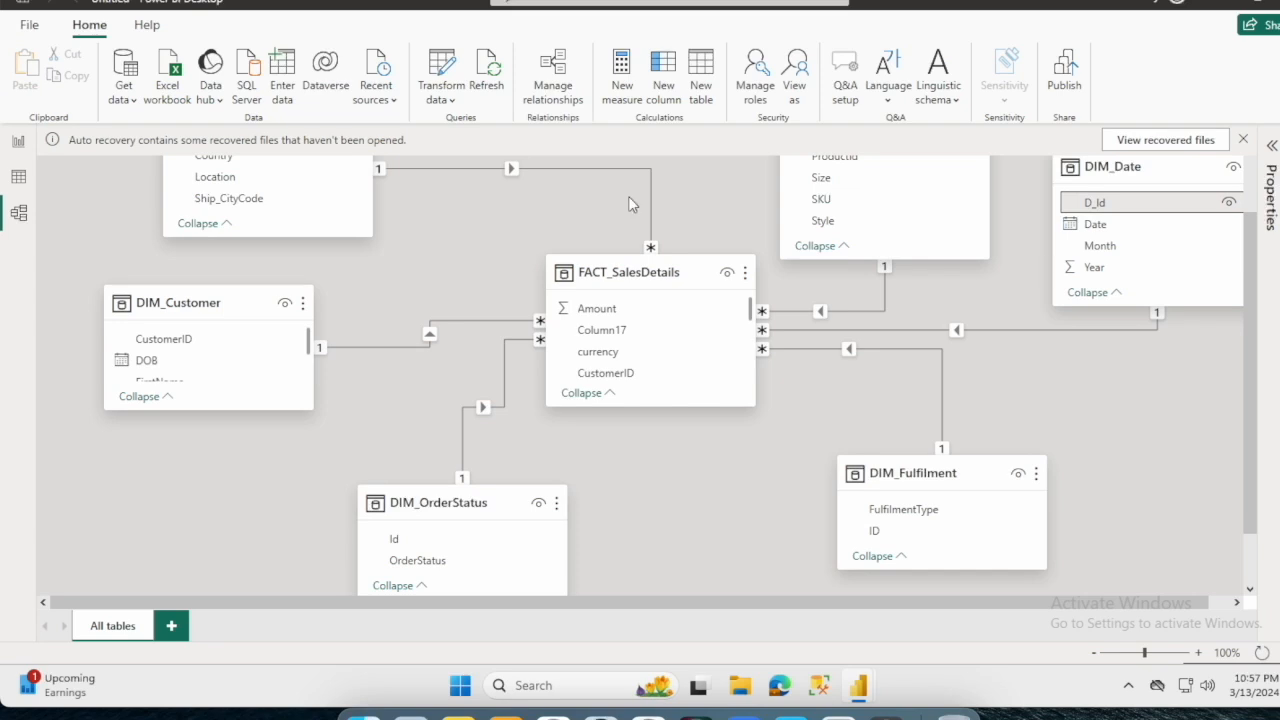
# - Turn off importing relationships on first load and autodetecting new relationships in the current file's Data Load options
pyautogui.click(32, 28)
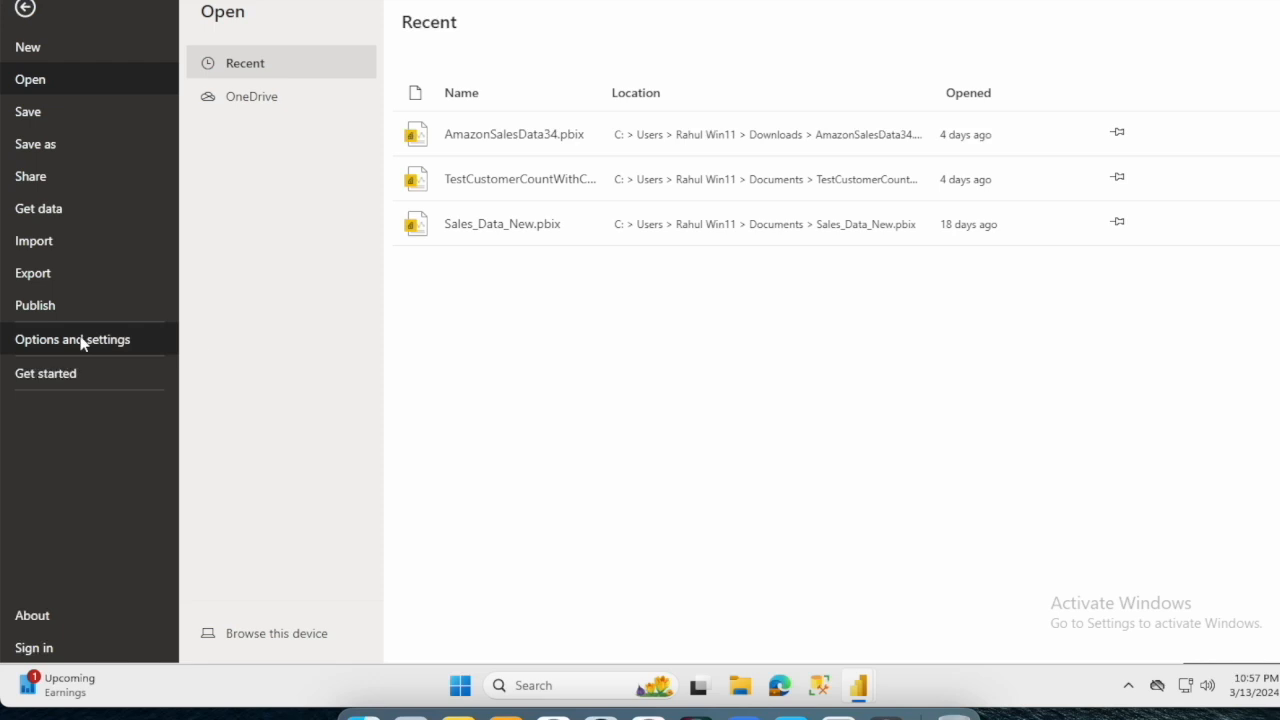
pyautogui.click(83, 342)
pyautogui.click(287, 160)
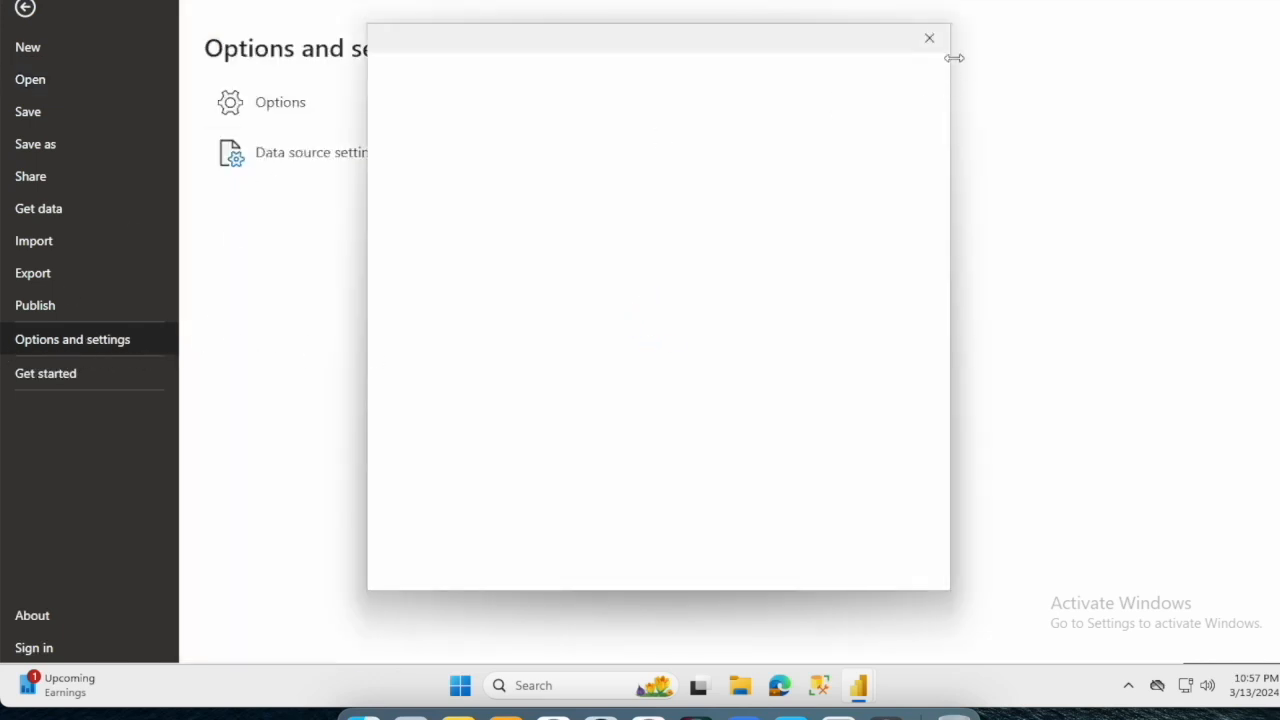
pyautogui.click(929, 42)
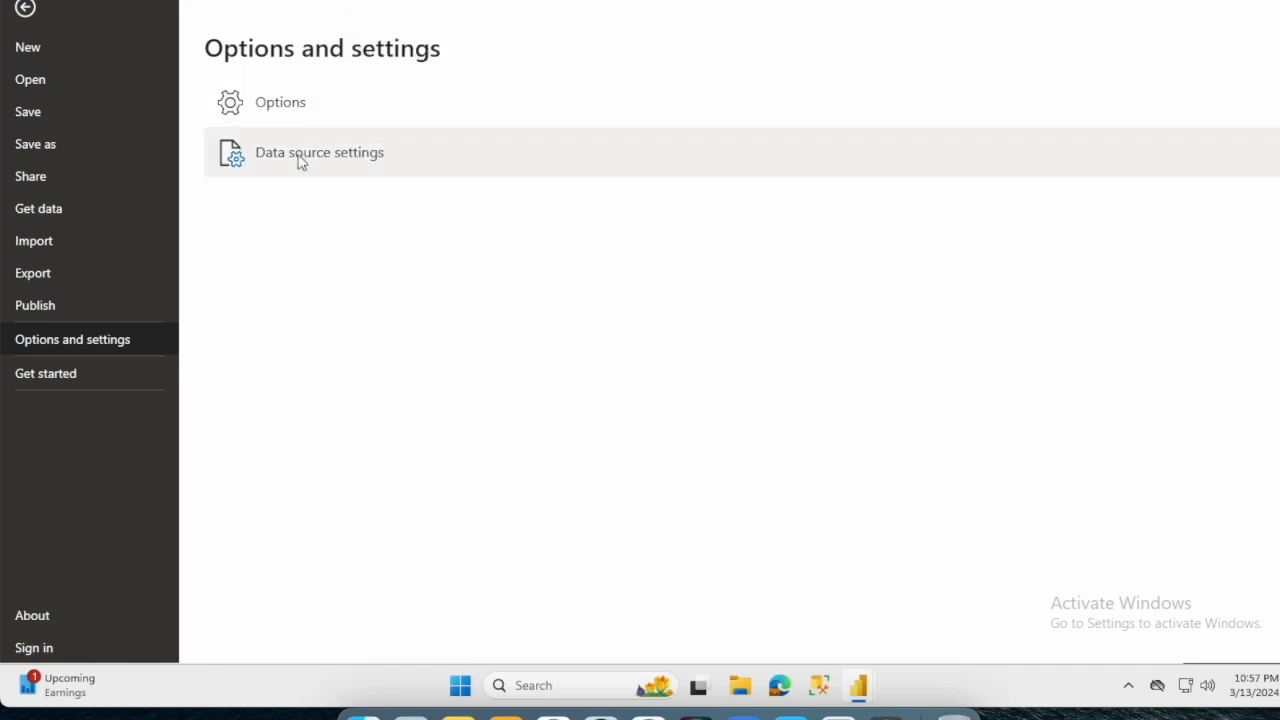
pyautogui.press('Escape')
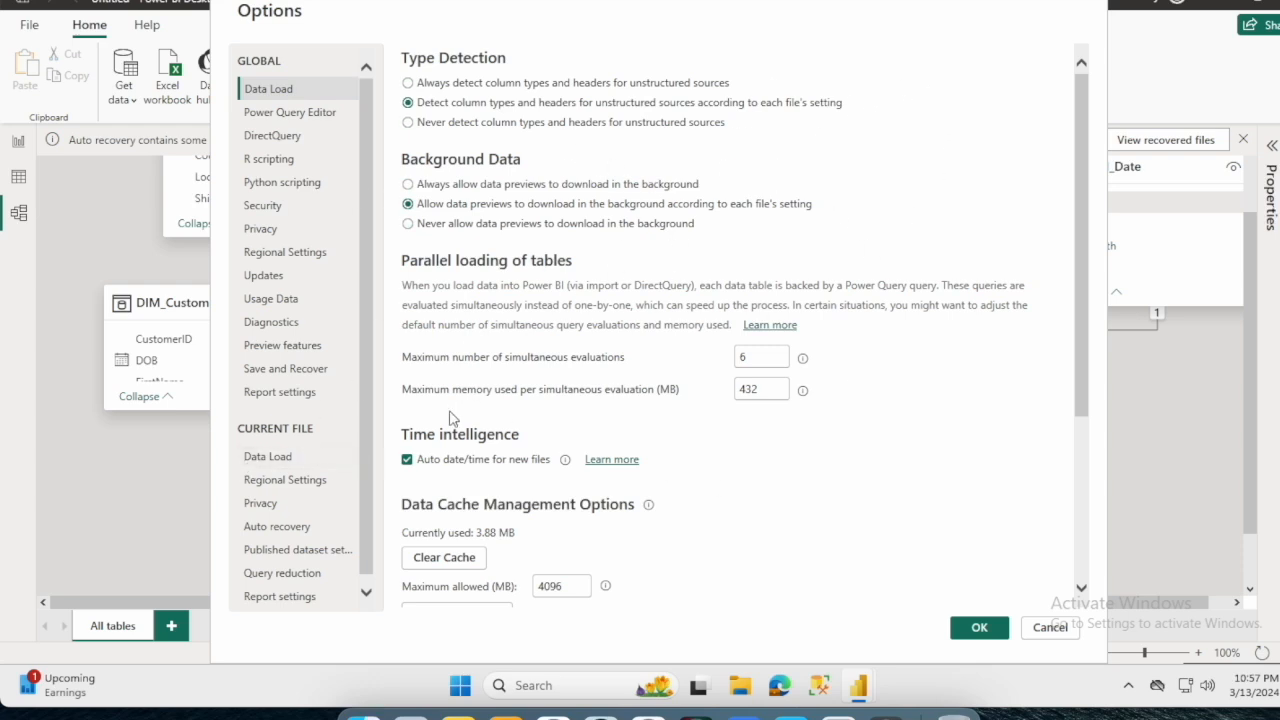
pyautogui.click(312, 462)
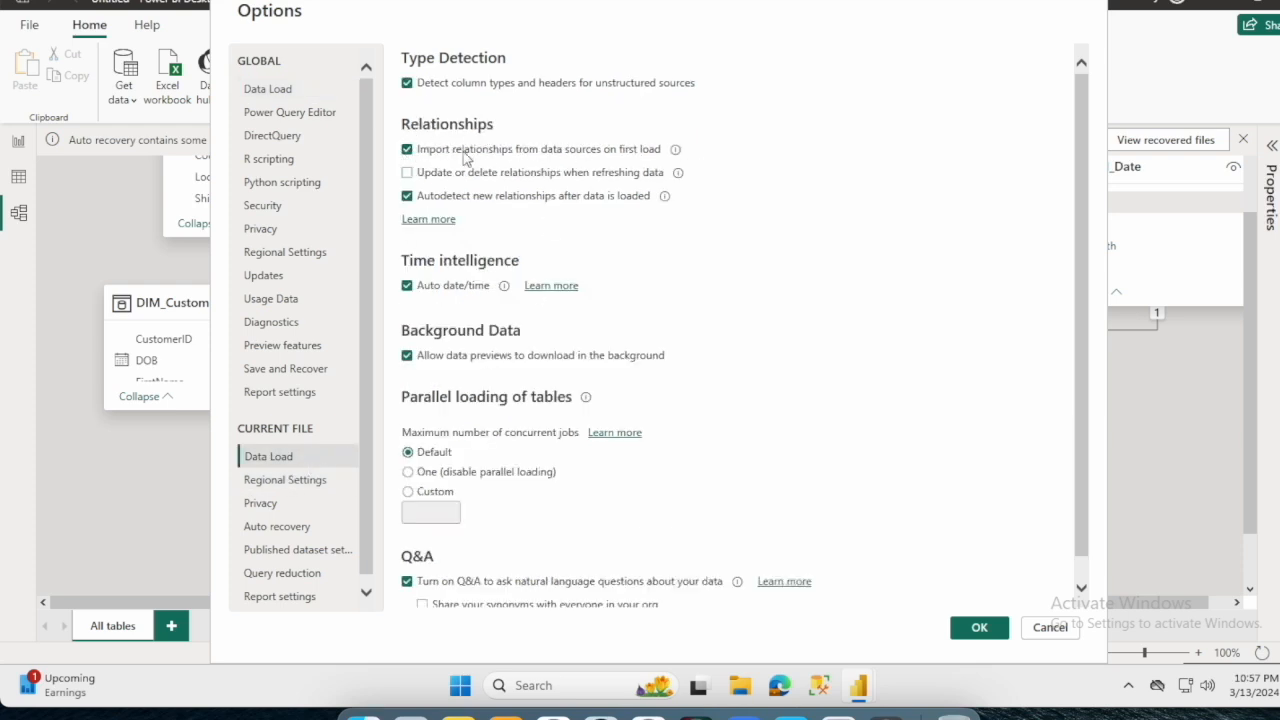
pyautogui.click(407, 149)
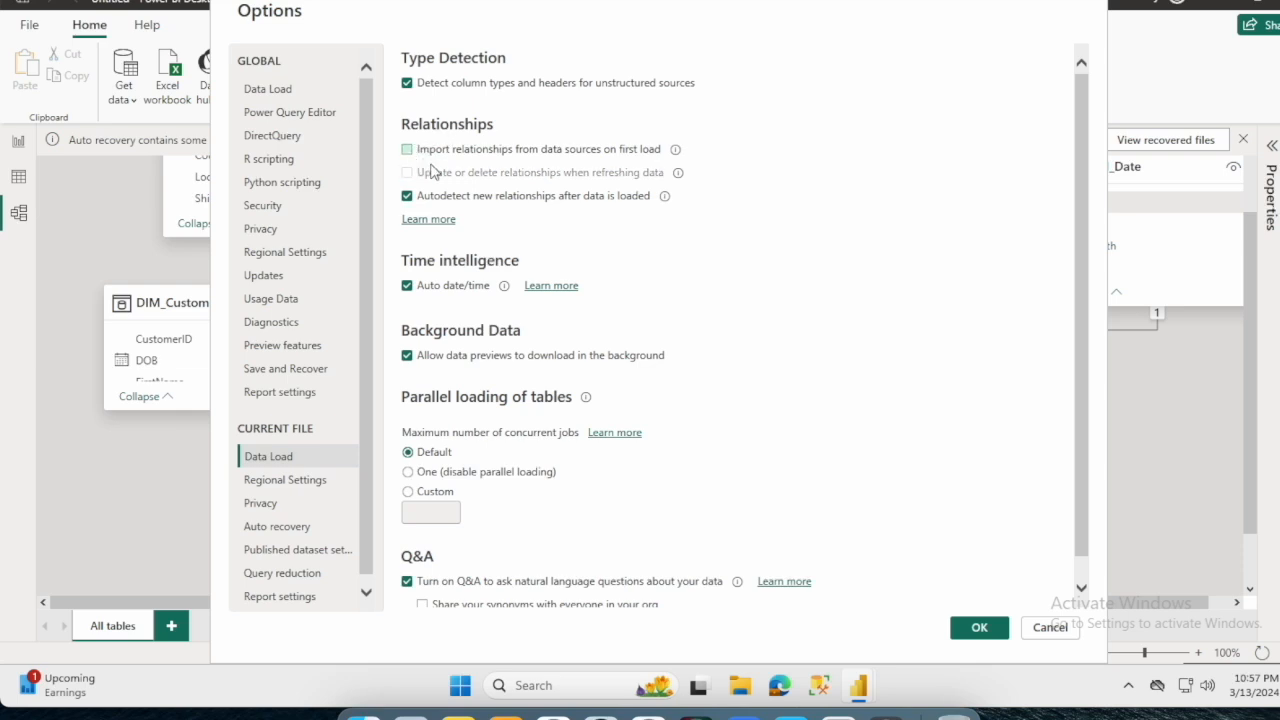
pyautogui.click(407, 197)
pyautogui.click(981, 638)
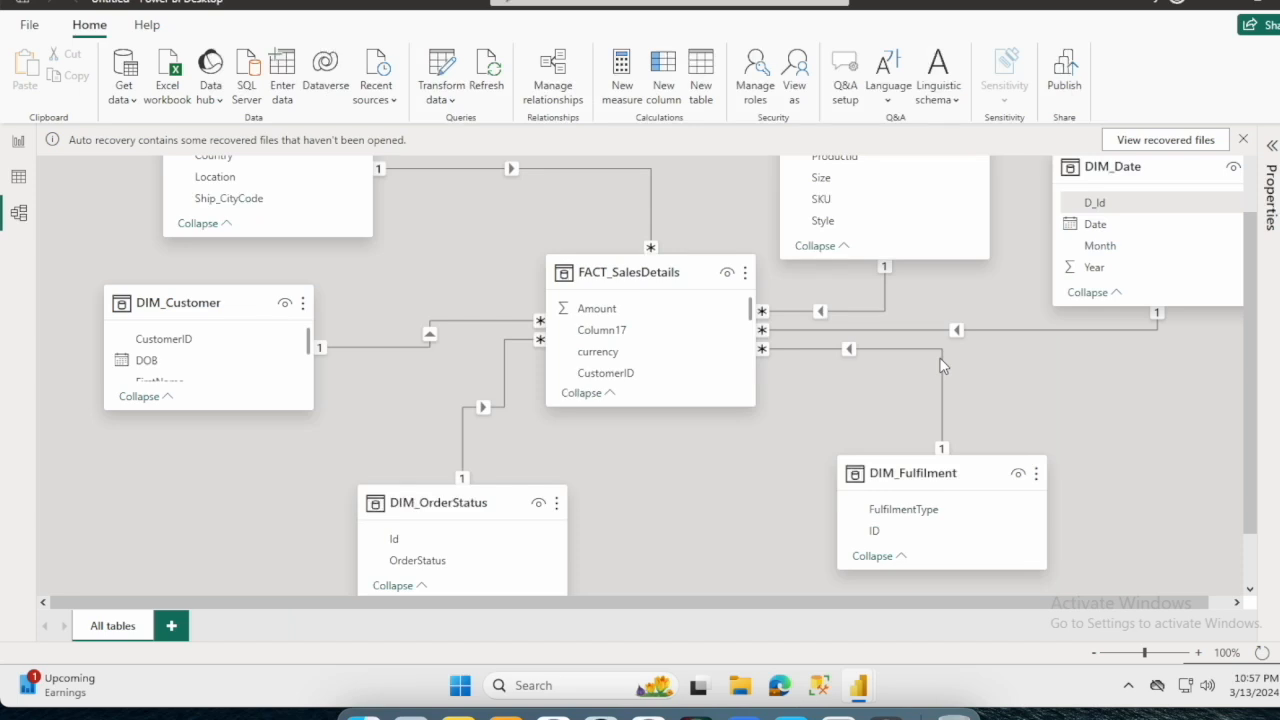
# - Open the Power Query Editor and disable load for the DIM_Customer query, accepting the possible data loss
pyautogui.click(940, 365)
pyautogui.scroll(1, 928, 365)
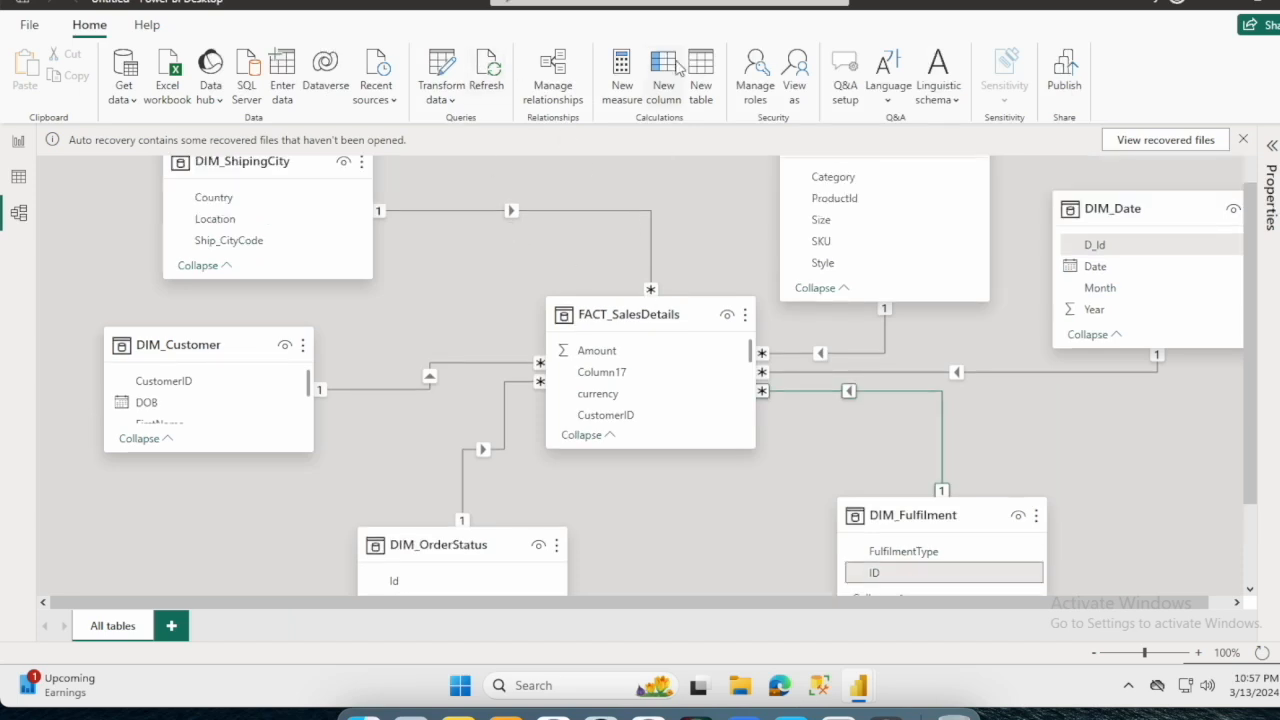
pyautogui.click(448, 64)
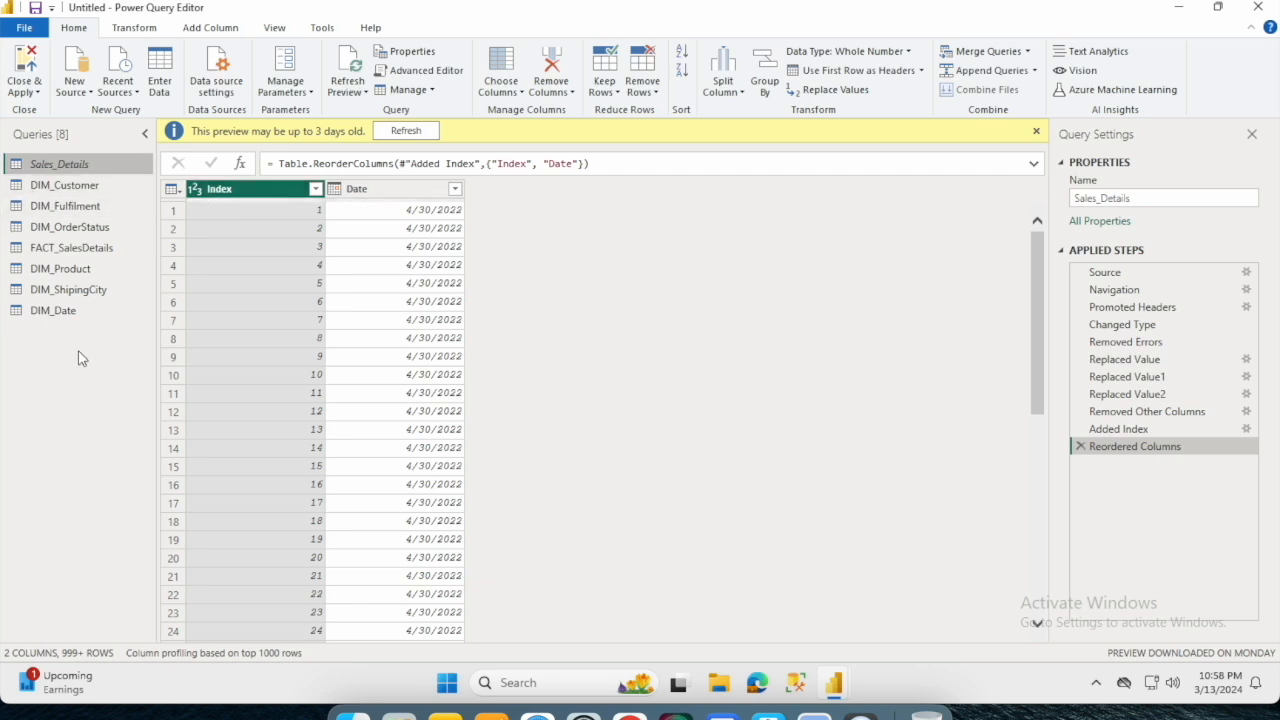
pyautogui.click(69, 189)
pyautogui.rightClick(72, 192)
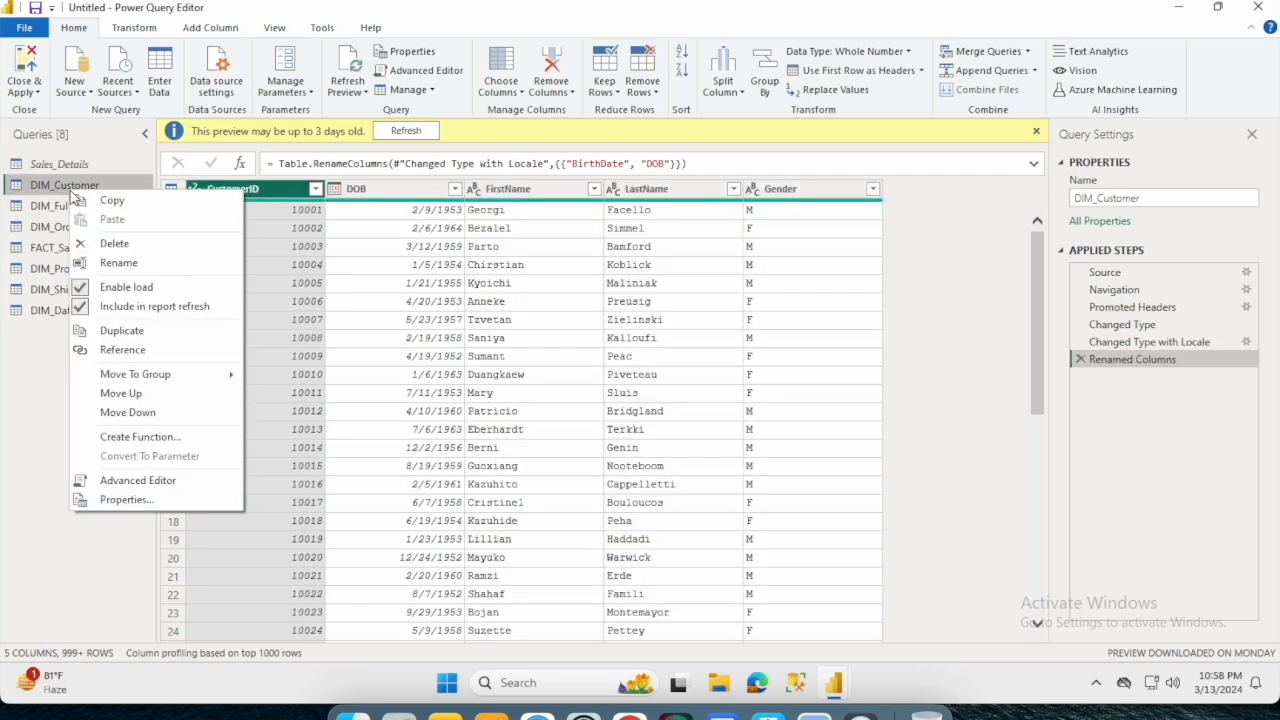
pyautogui.click(86, 288)
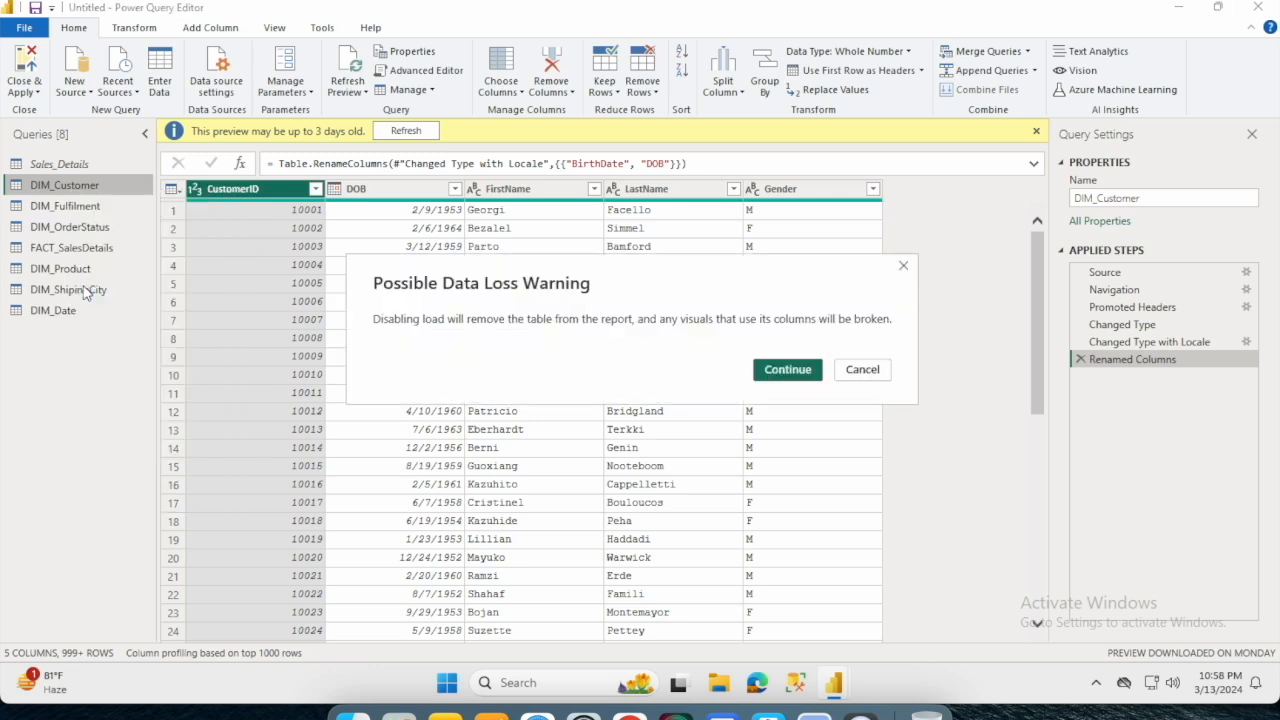
pyautogui.click(788, 370)
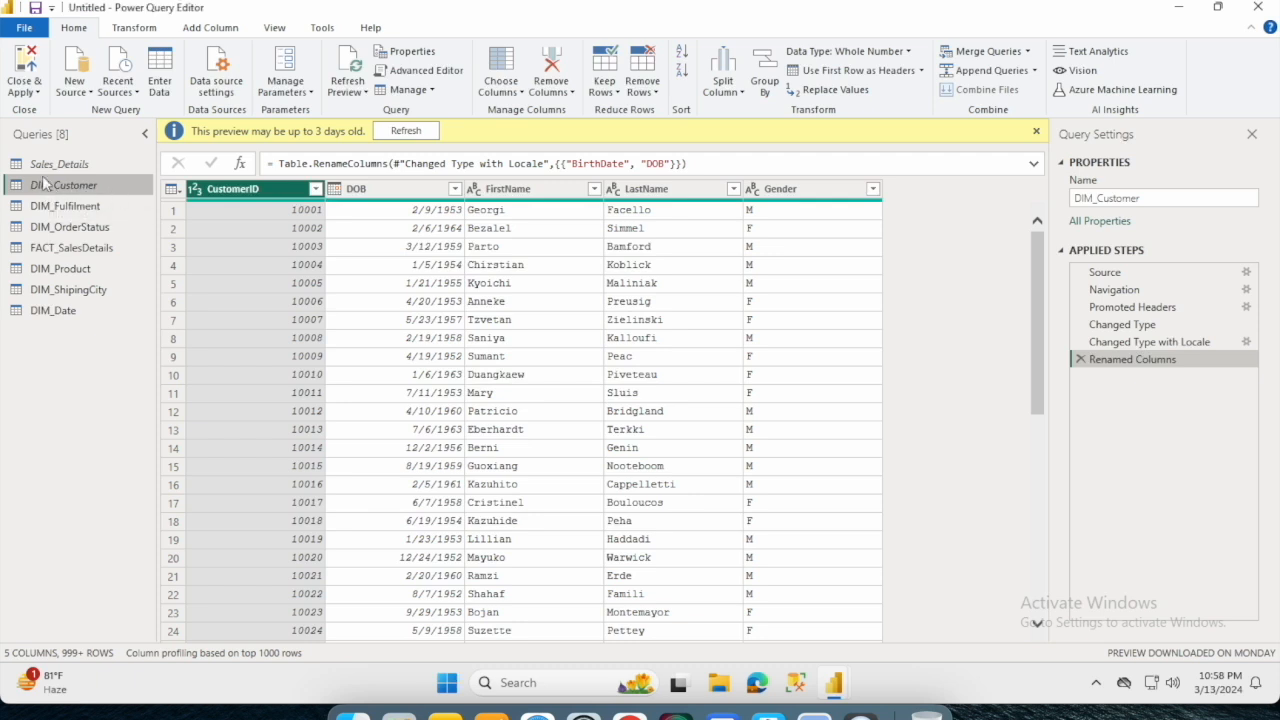
# - Disable load for the DIM_Fulfilment query, accepting the possible data loss
pyautogui.click(82, 210)
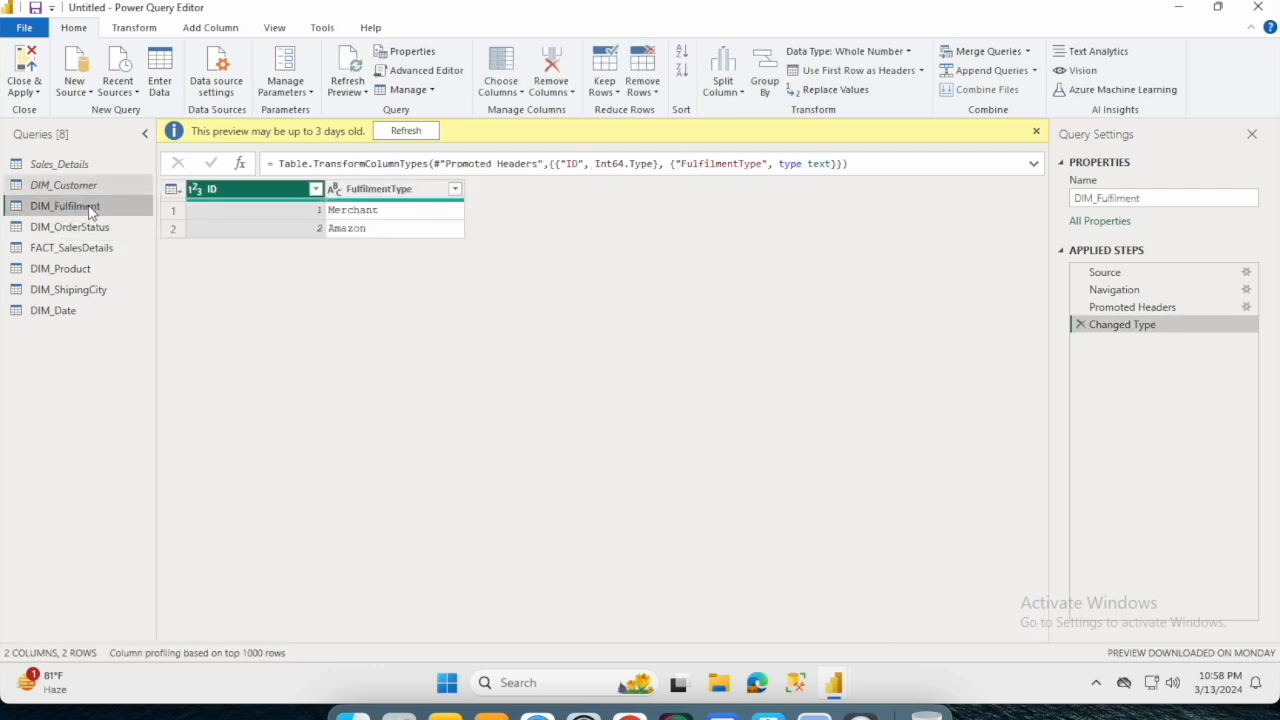
pyautogui.rightClick(90, 211)
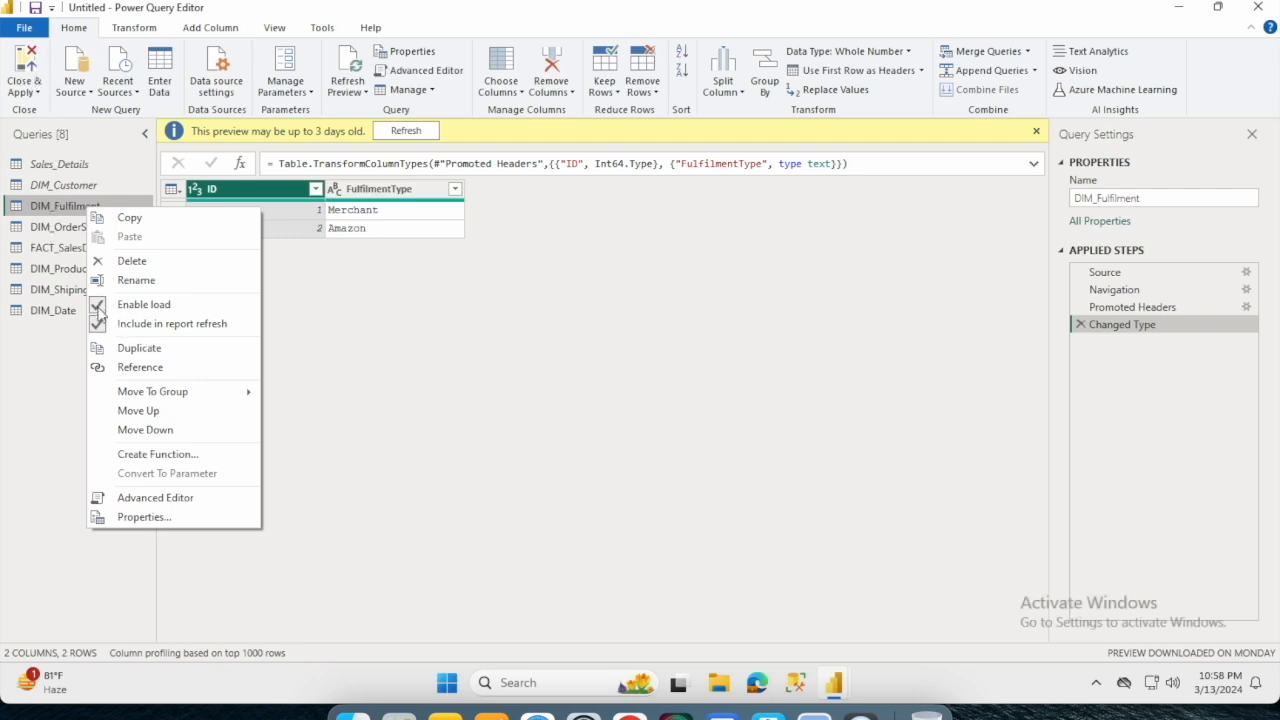
pyautogui.click(100, 306)
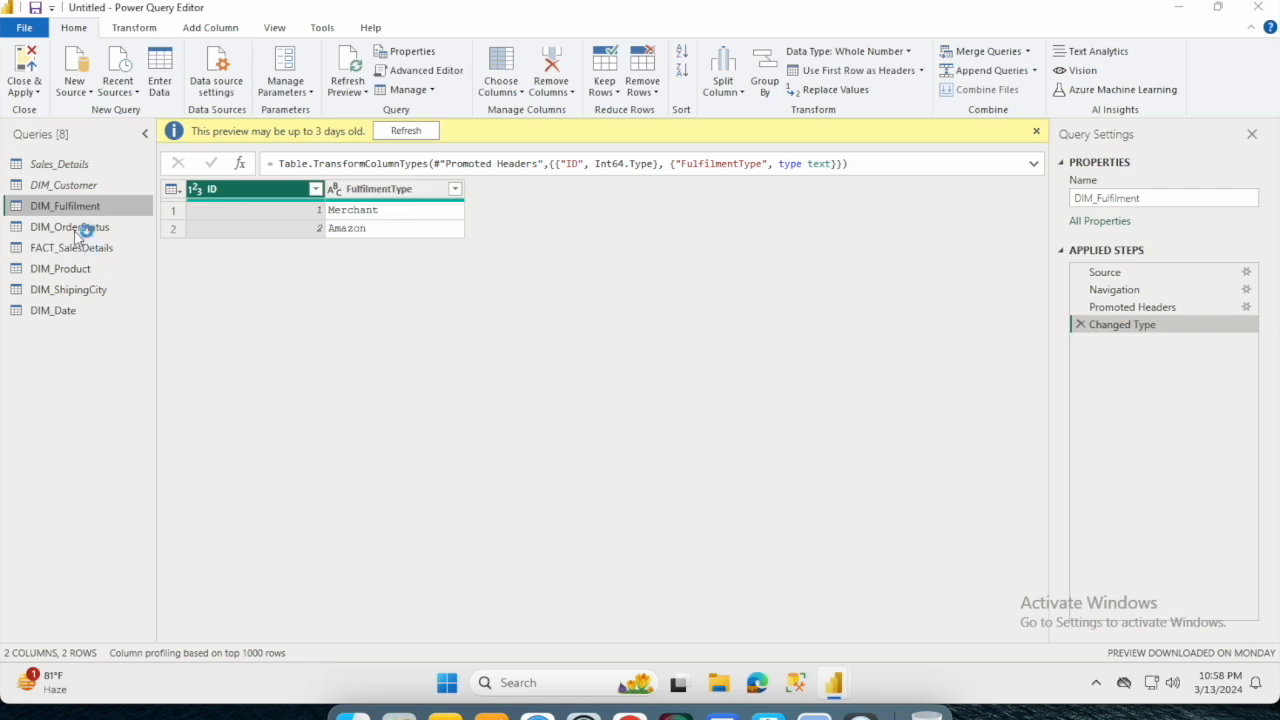
pyautogui.click(788, 370)
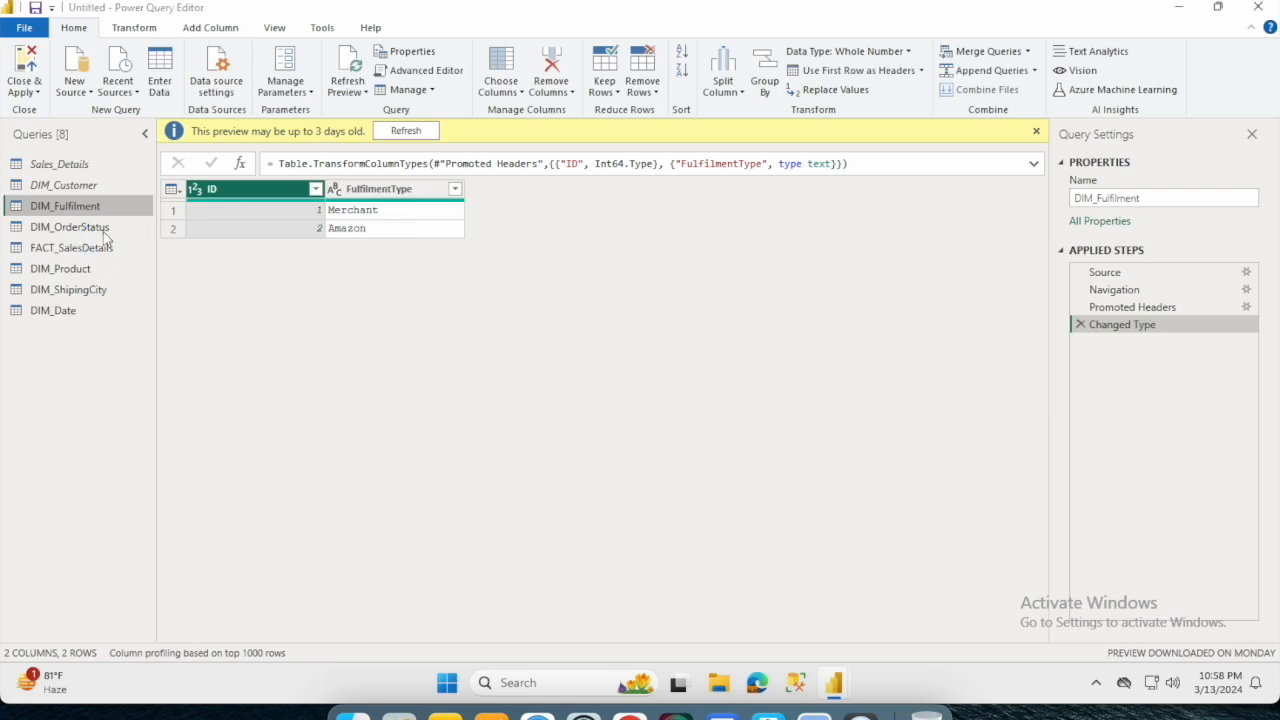
# - Disable load for DIM_OrderStatus, FACT_SalesDetails, DIM_Product, DIM_ShipingCity and DIM_Date, and apply the query changes to the model
pyautogui.rightClick(104, 231)
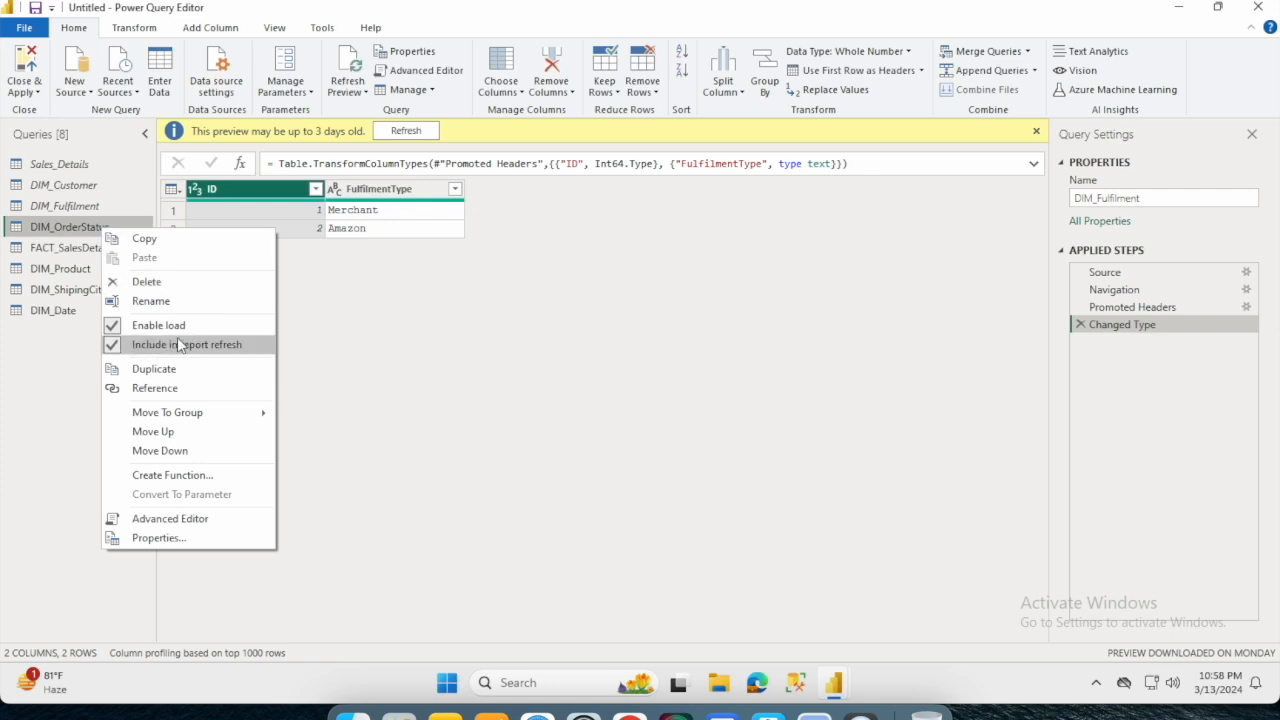
pyautogui.click(189, 326)
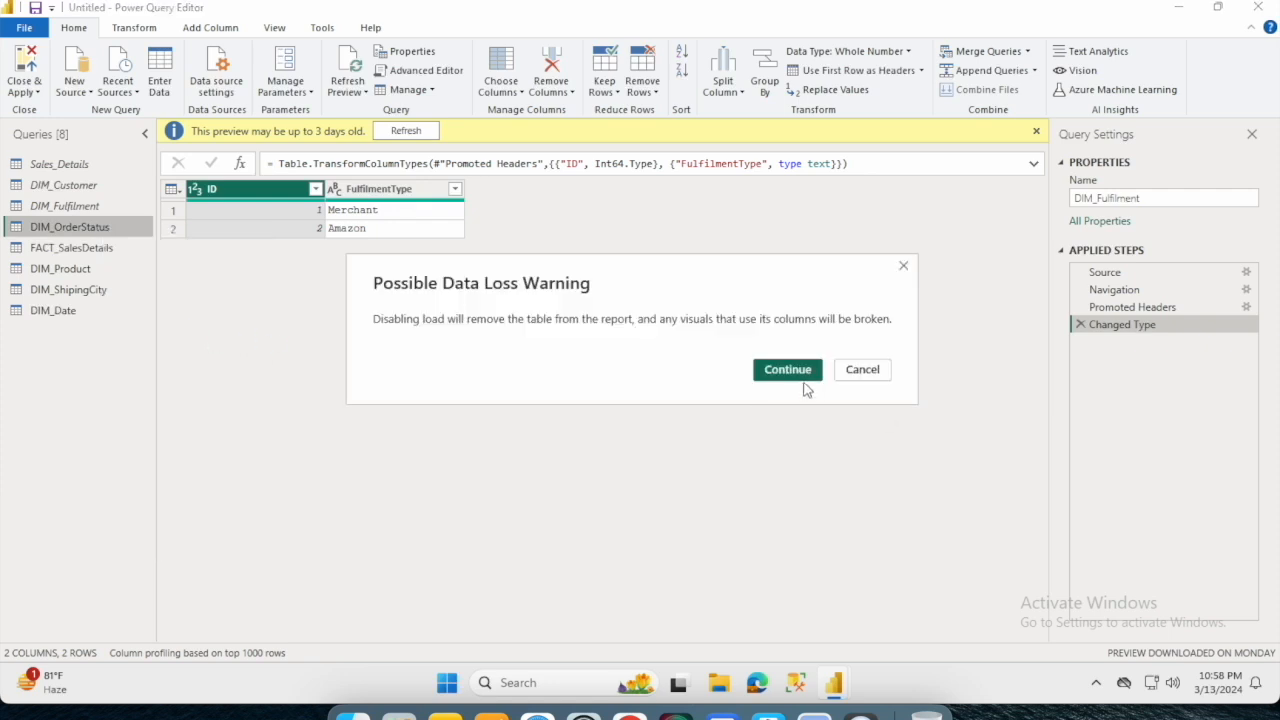
pyautogui.click(803, 380)
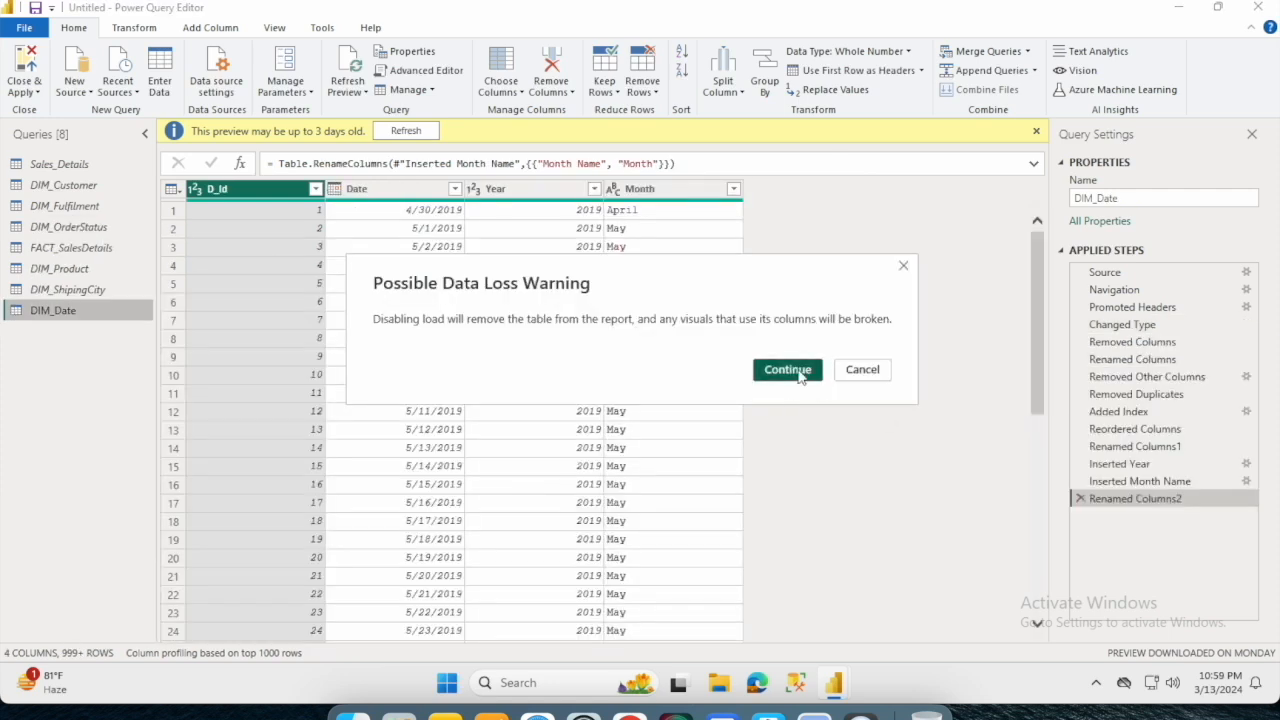
pyautogui.click(798, 373)
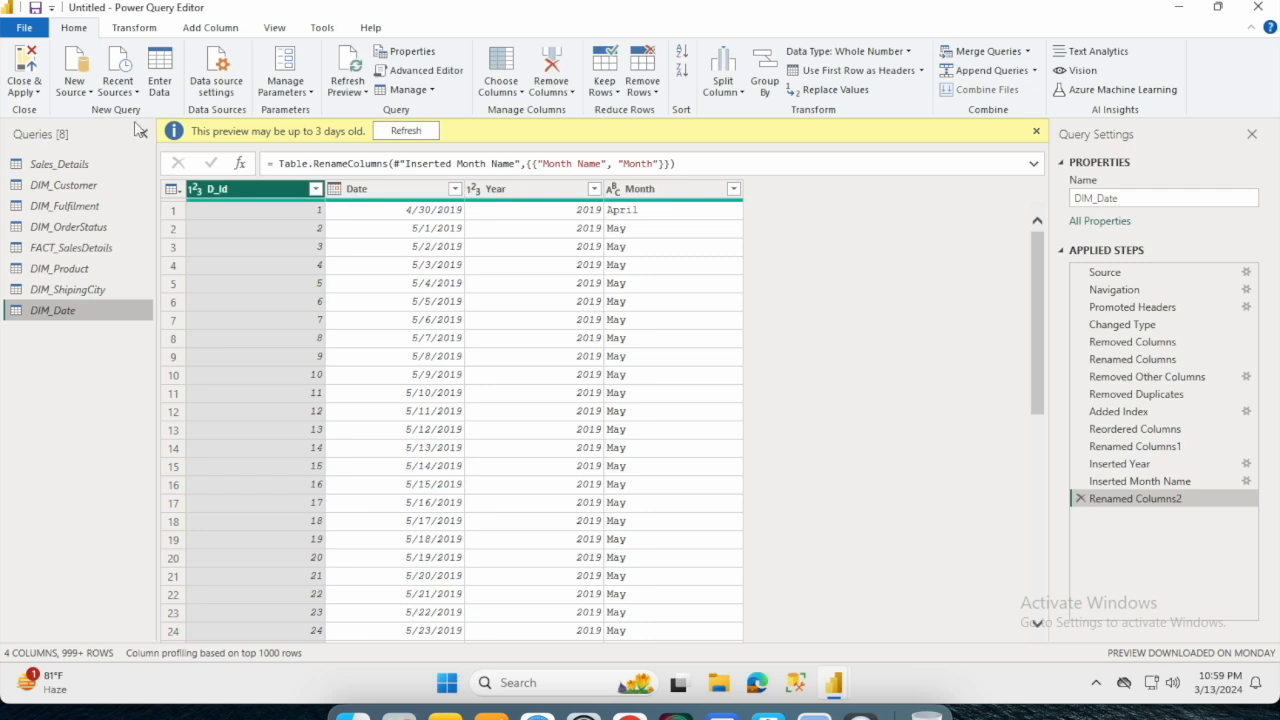
pyautogui.click(22, 66)
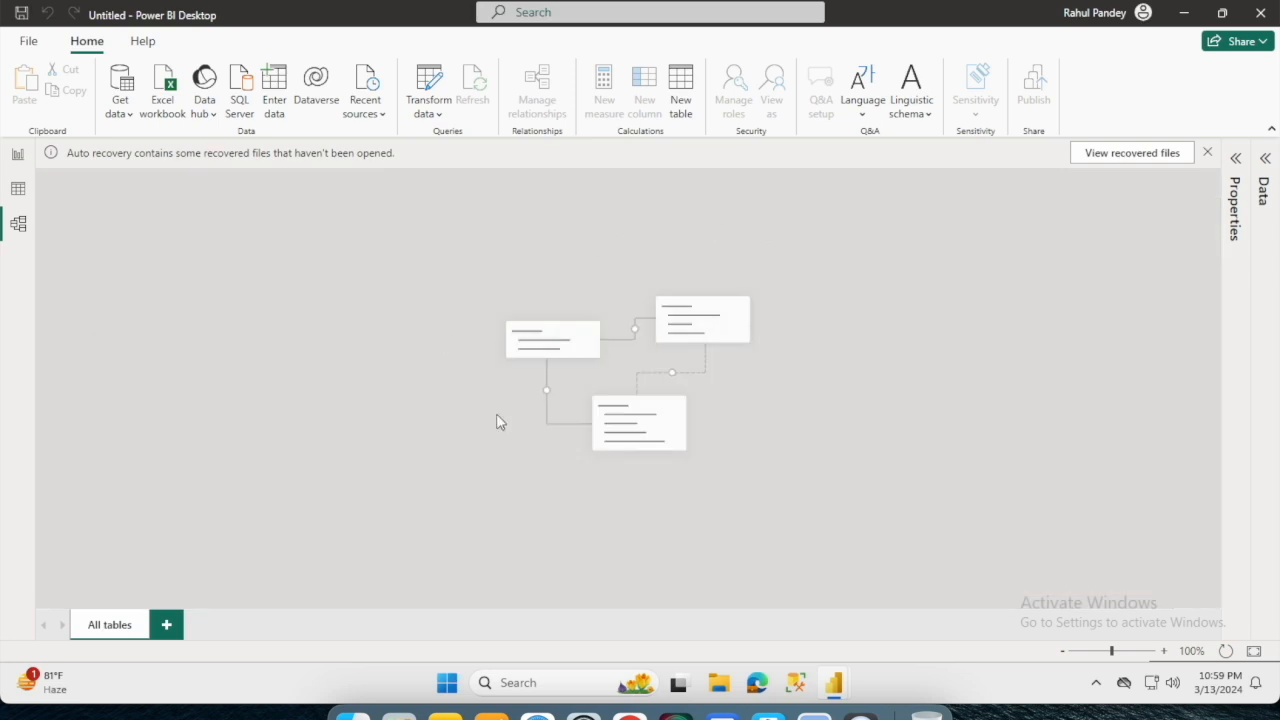
# - Switch to Report view, reopen the Power Query Editor and enable load for the DIM_Customer query
pyautogui.click(18, 158)
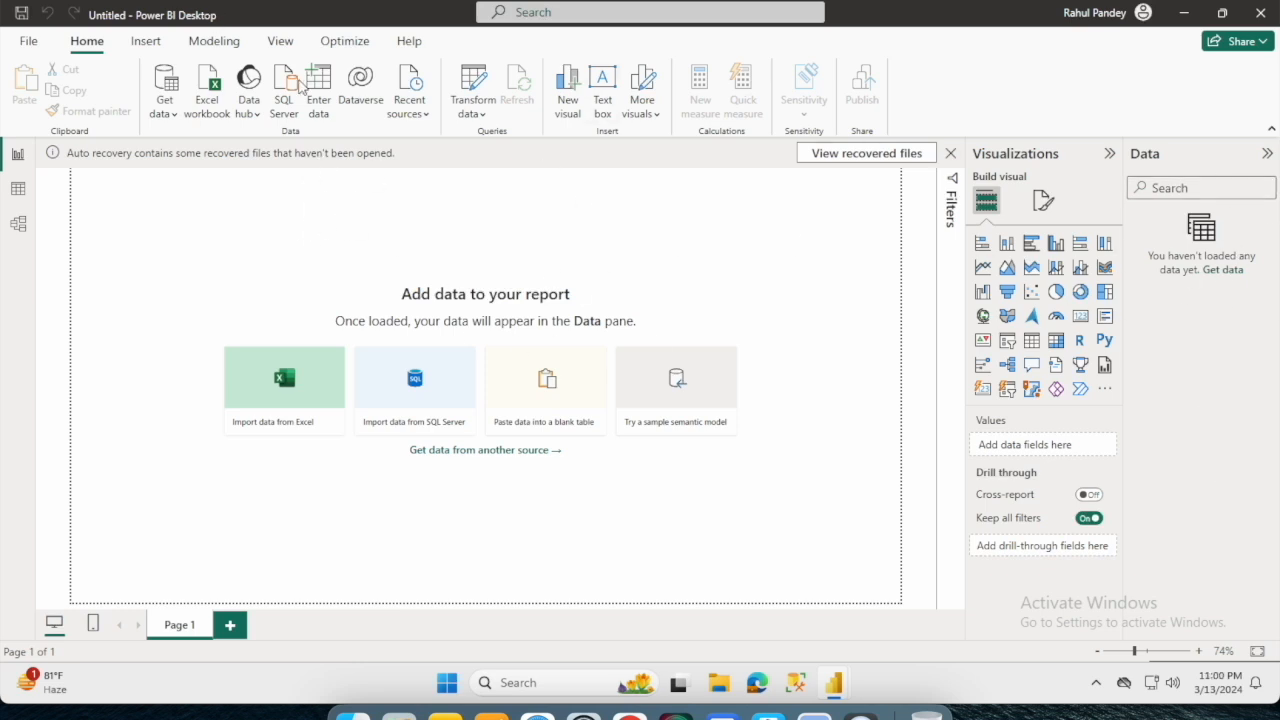
pyautogui.click(479, 87)
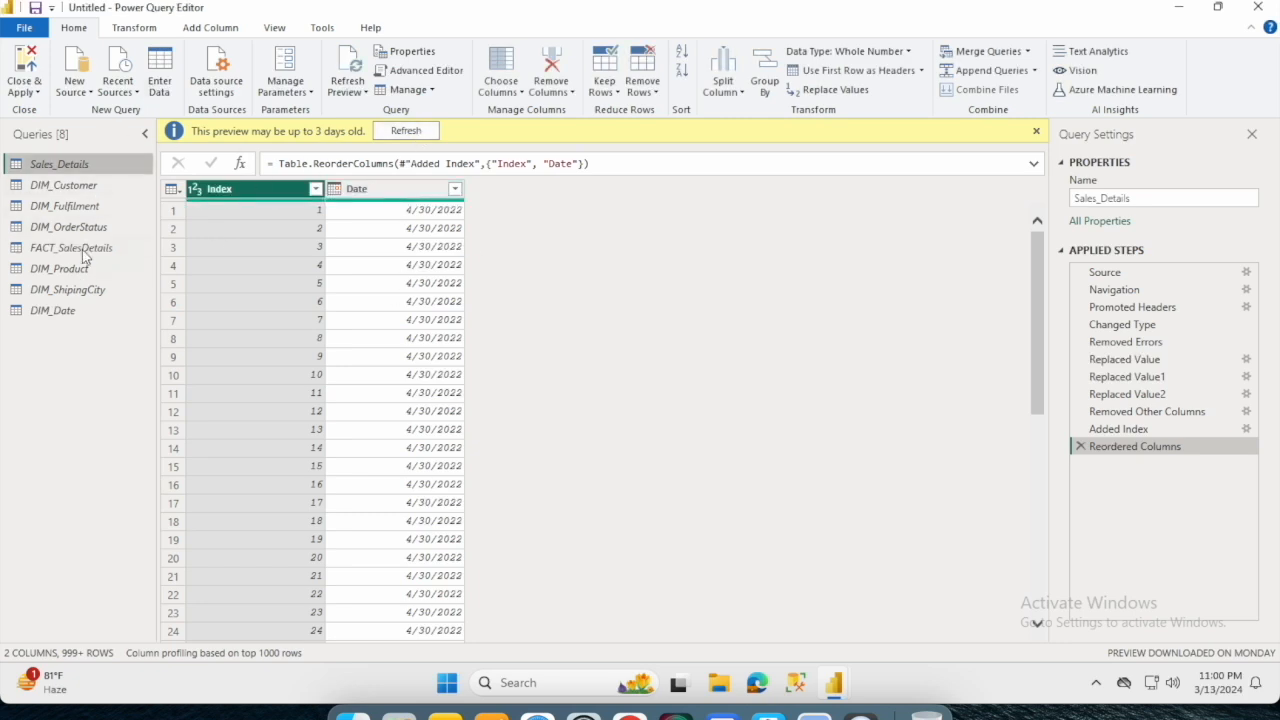
pyautogui.click(60, 186)
pyautogui.rightClick(60, 186)
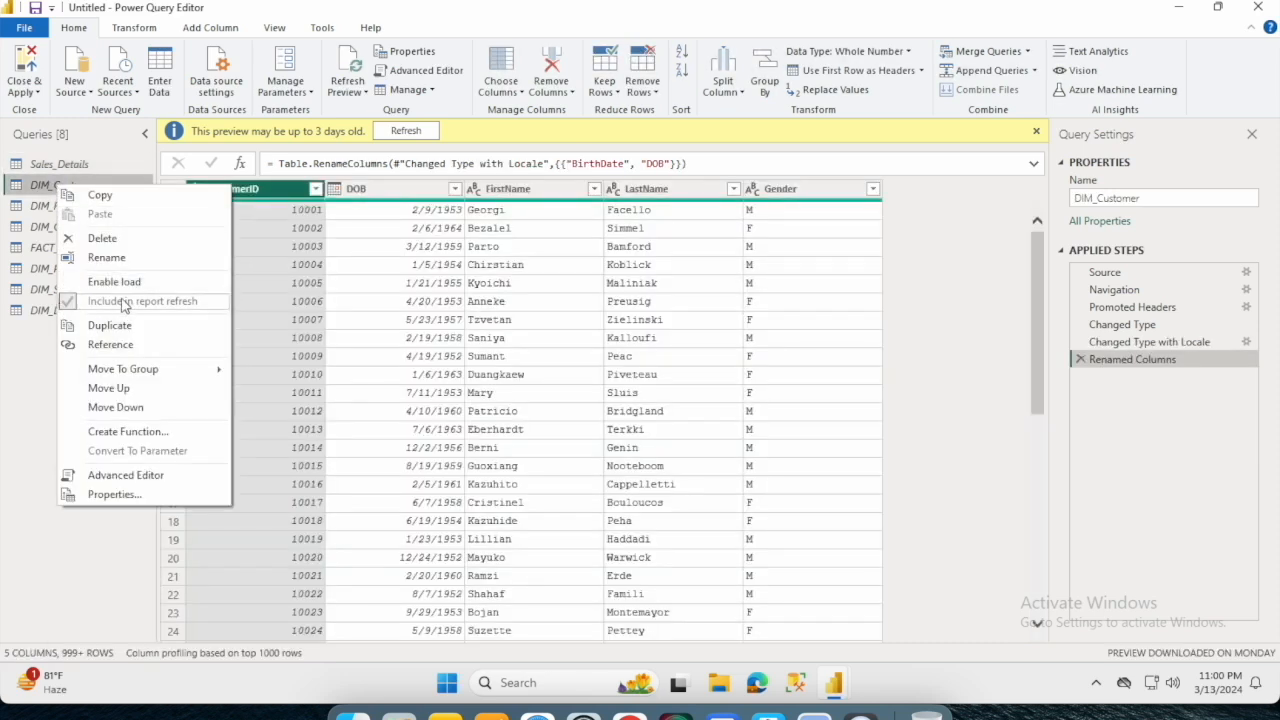
pyautogui.click(112, 282)
# - Enable load for DIM_Fulfilment, DIM_OrderStatus and the remaining disabled DIM and FACT queries, and apply the query changes to the model
pyautogui.click(78, 206)
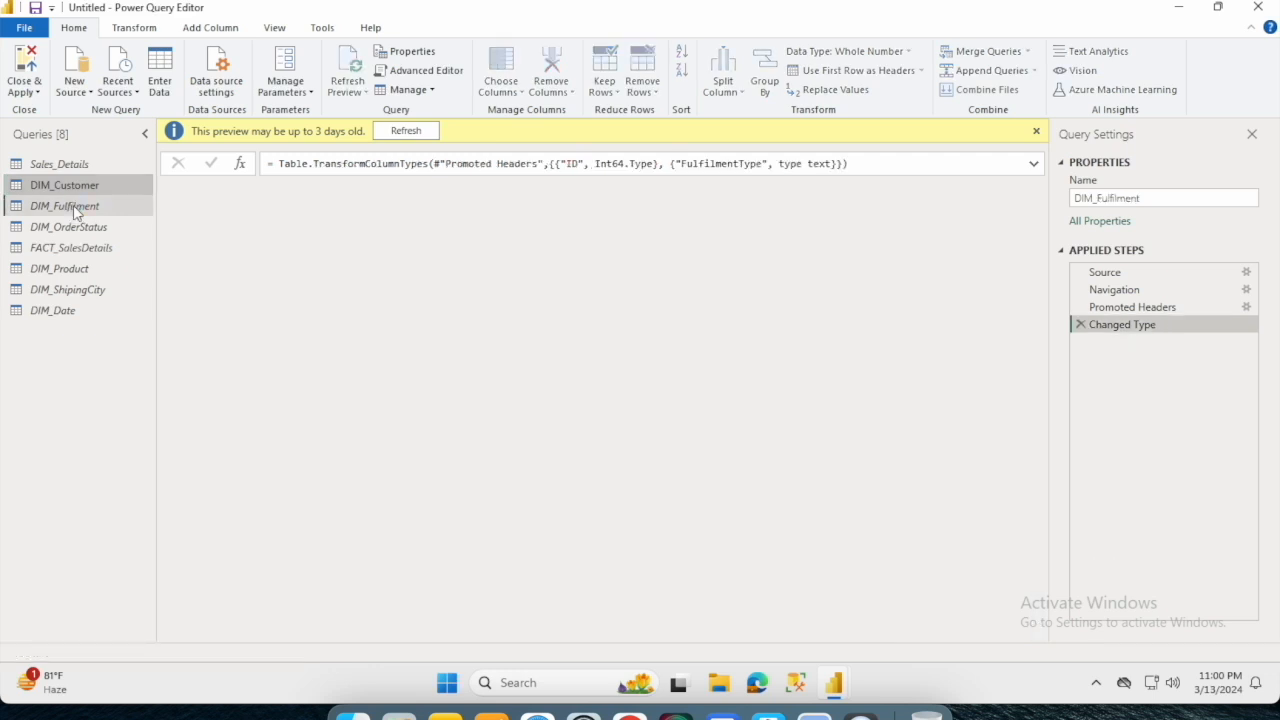
pyautogui.rightClick(74, 206)
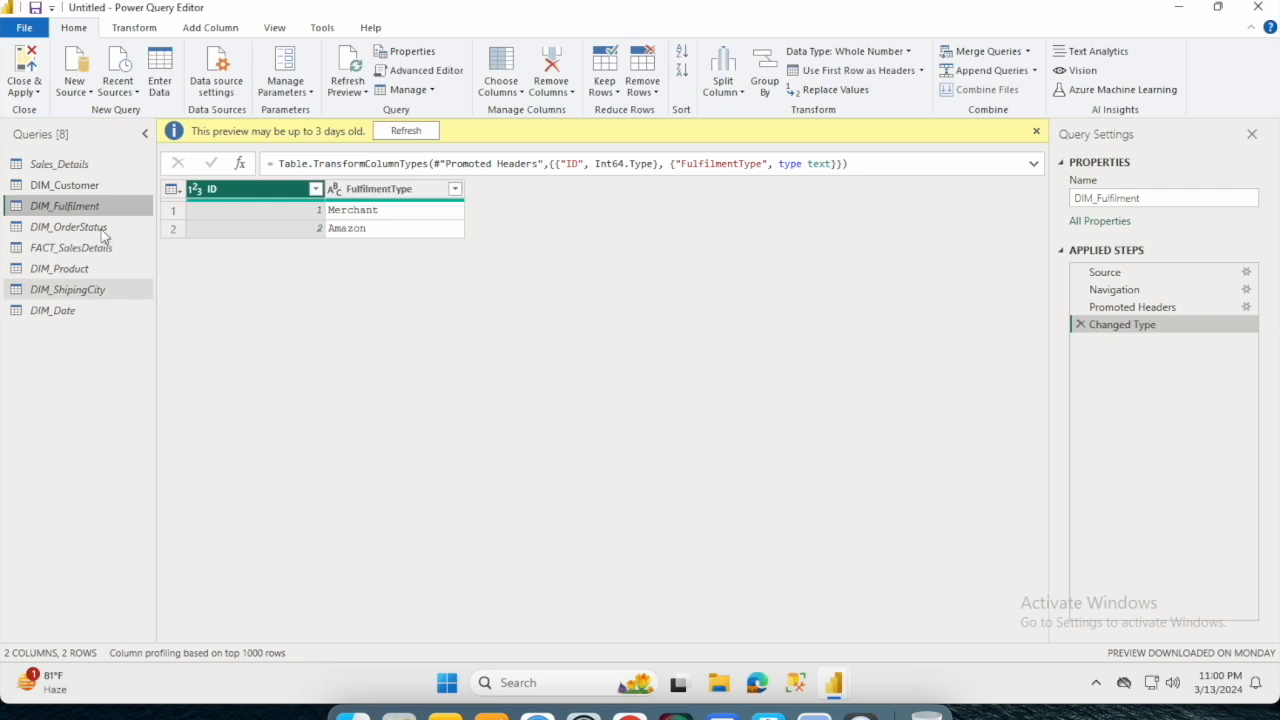
pyautogui.rightClick(103, 213)
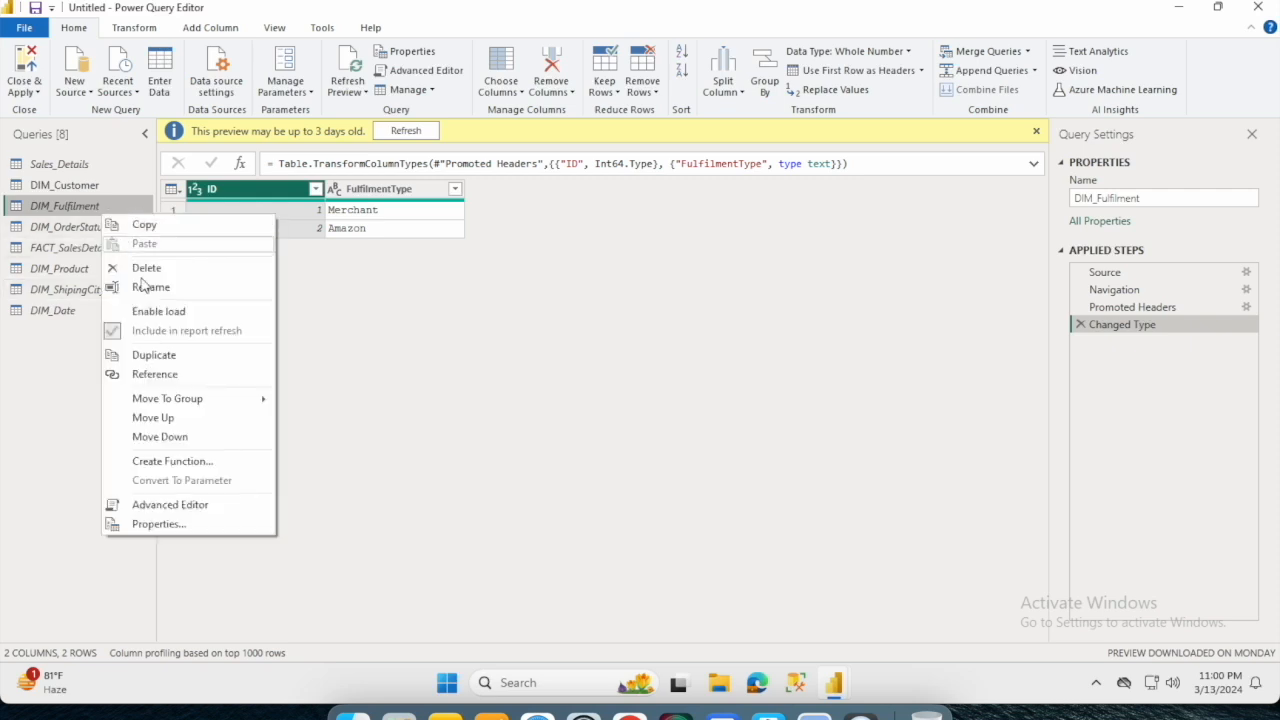
pyautogui.click(161, 330)
pyautogui.rightClick(101, 233)
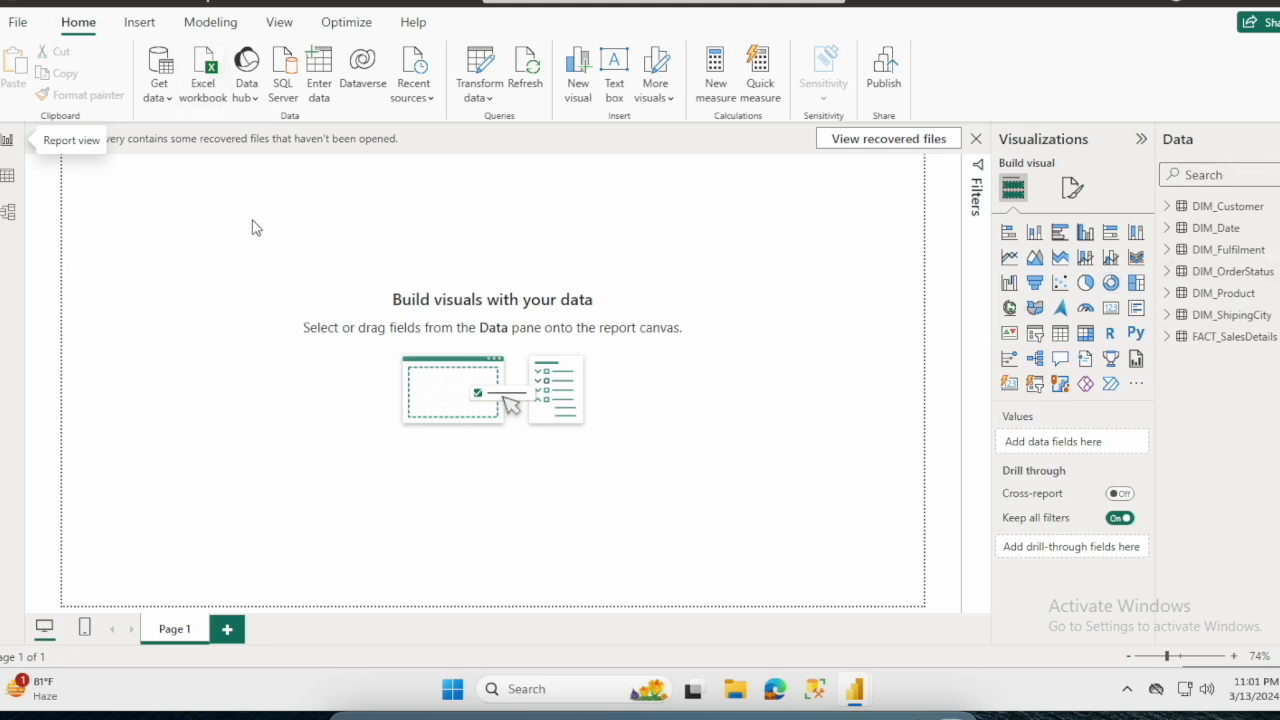
# - Switch to Model view and spread out the table cards, placing DIM_Fulfilment below DIM_Customer and DIM_Product below DIM_Date
pyautogui.click(7, 211)
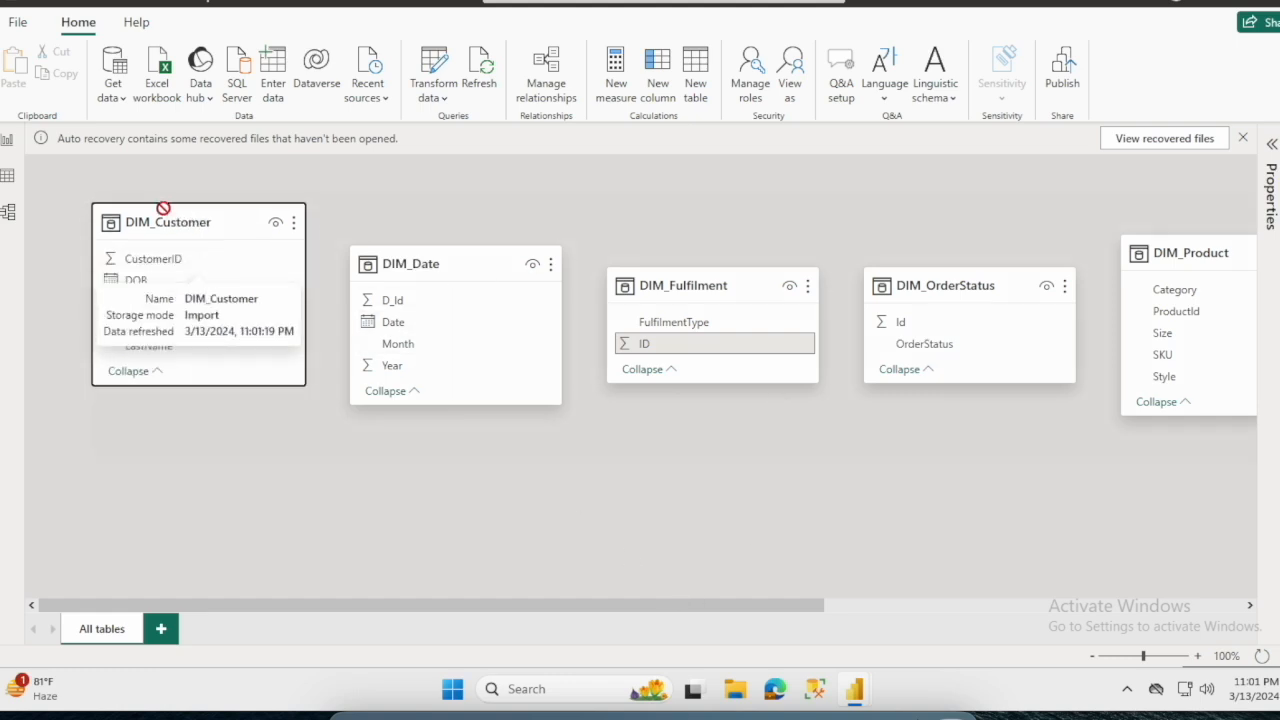
pyautogui.moveTo(204, 255); pyautogui.dragTo(204, 210)
pyautogui.moveTo(472, 263); pyautogui.dragTo(500, 224)
pyautogui.moveTo(697, 300); pyautogui.dragTo(182, 488)
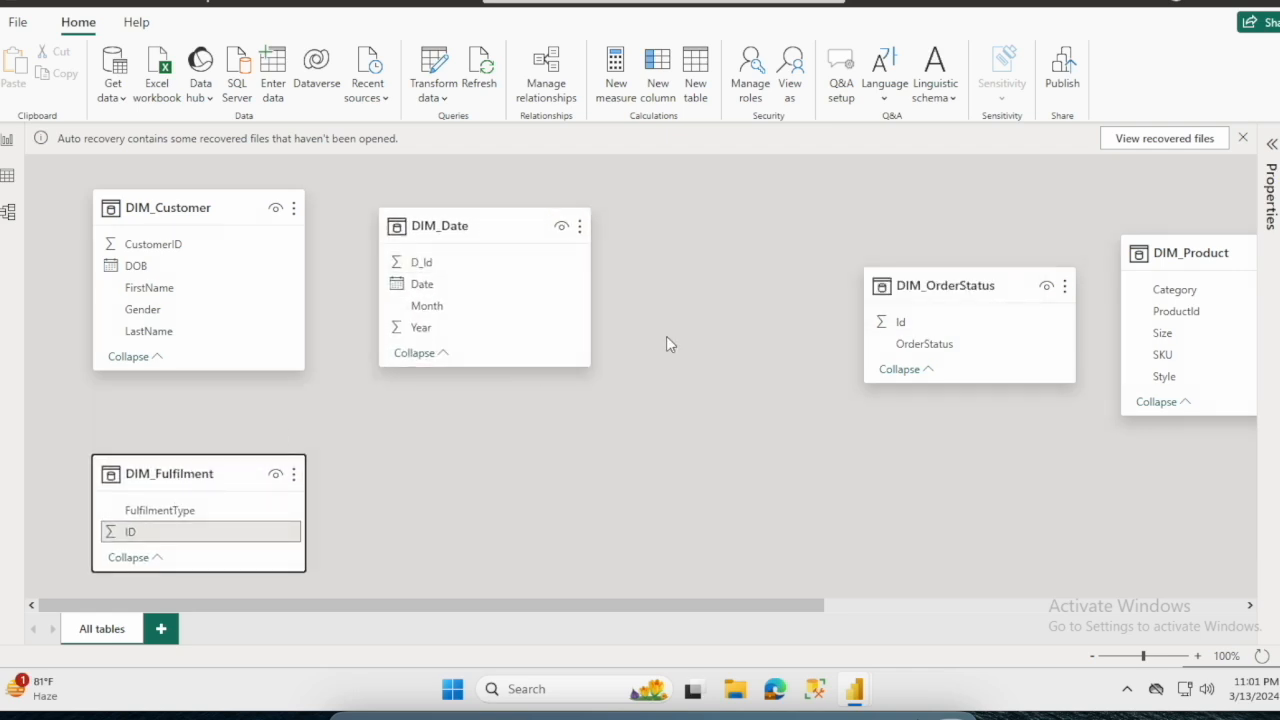
pyautogui.moveTo(948, 288); pyautogui.dragTo(757, 248)
pyautogui.moveTo(1168, 252); pyautogui.dragTo(506, 425)
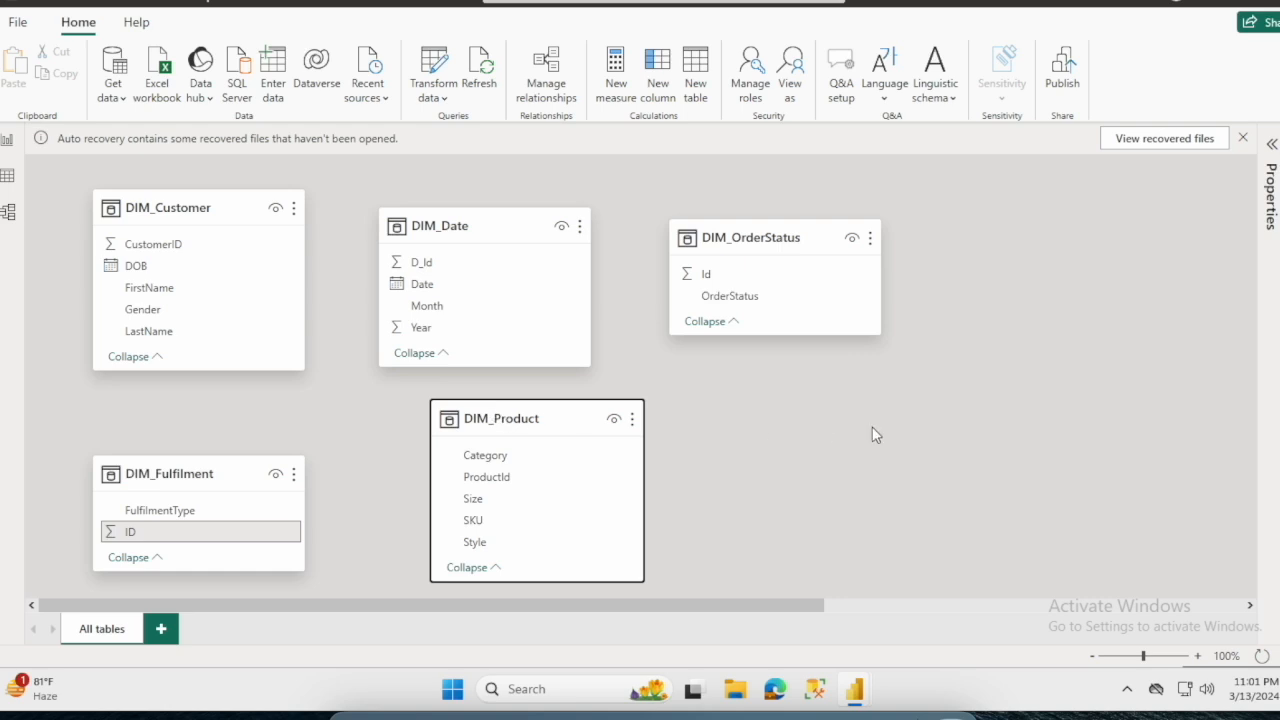
pyautogui.moveTo(1092, 207); pyautogui.dragTo(1054, 227)
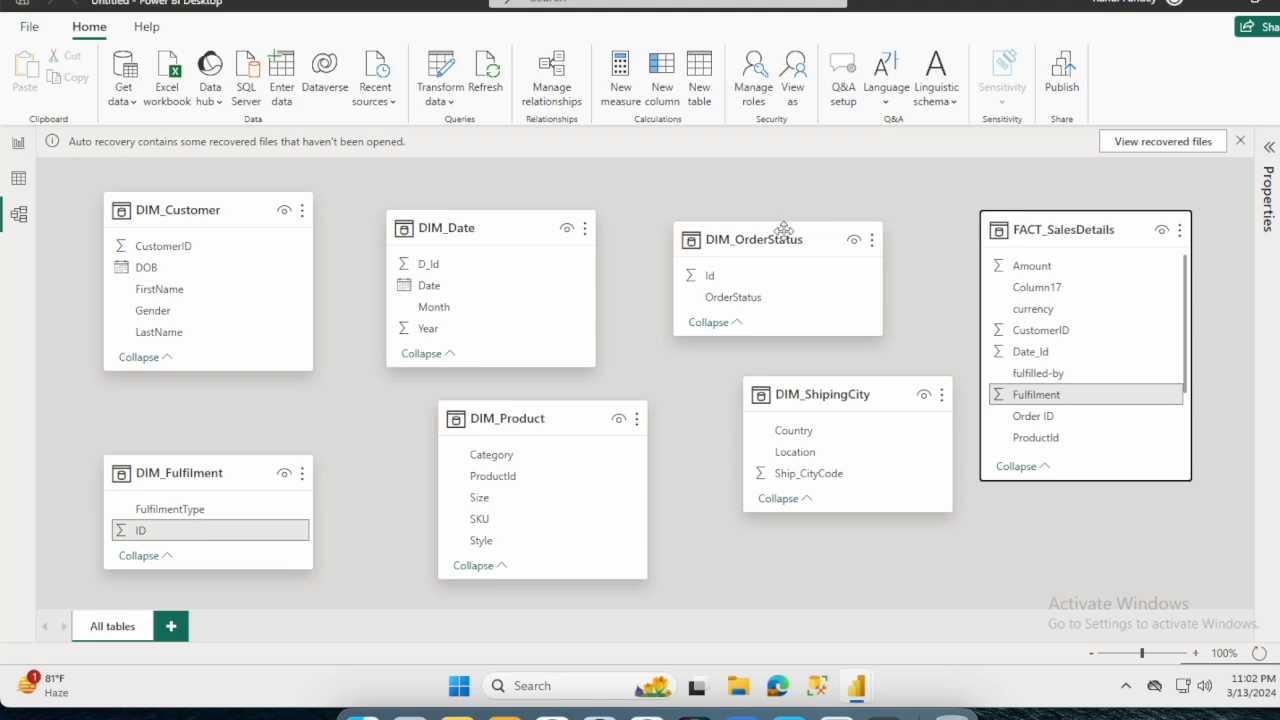
# - Place FACT_SalesDetails beside DIM_Customer and move DIM_OrderStatus and DIM_ShipingCity to the far side of the diagram
pyautogui.moveTo(822, 240); pyautogui.dragTo(1213, 215)
pyautogui.moveTo(1066, 229); pyautogui.dragTo(736, 222)
pyautogui.moveTo(888, 400); pyautogui.dragTo(1126, 447)
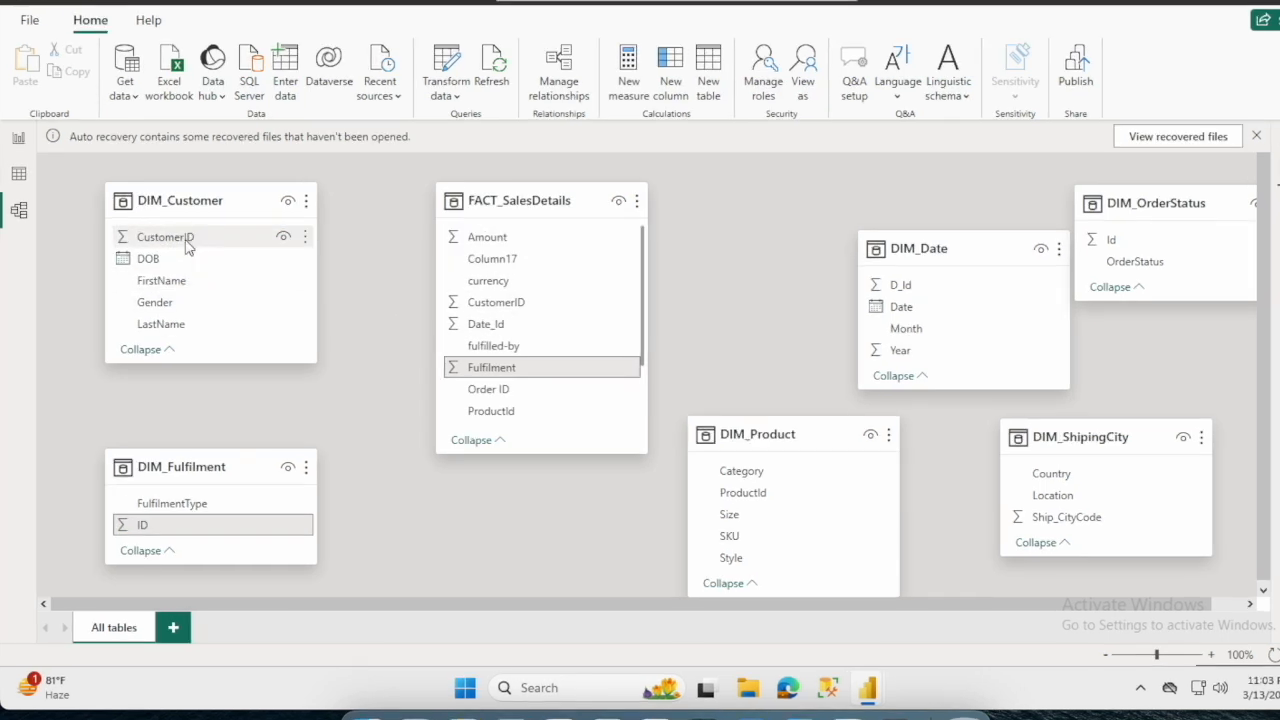
# - Relate FACT_SalesDetails to DIM_Customer on CustomerID, to DIM_Date on Date_Id and D_Id, and to DIM_Fulfilment on Fulfilment and ID
pyautogui.moveTo(180, 245); pyautogui.dragTo(514, 312)
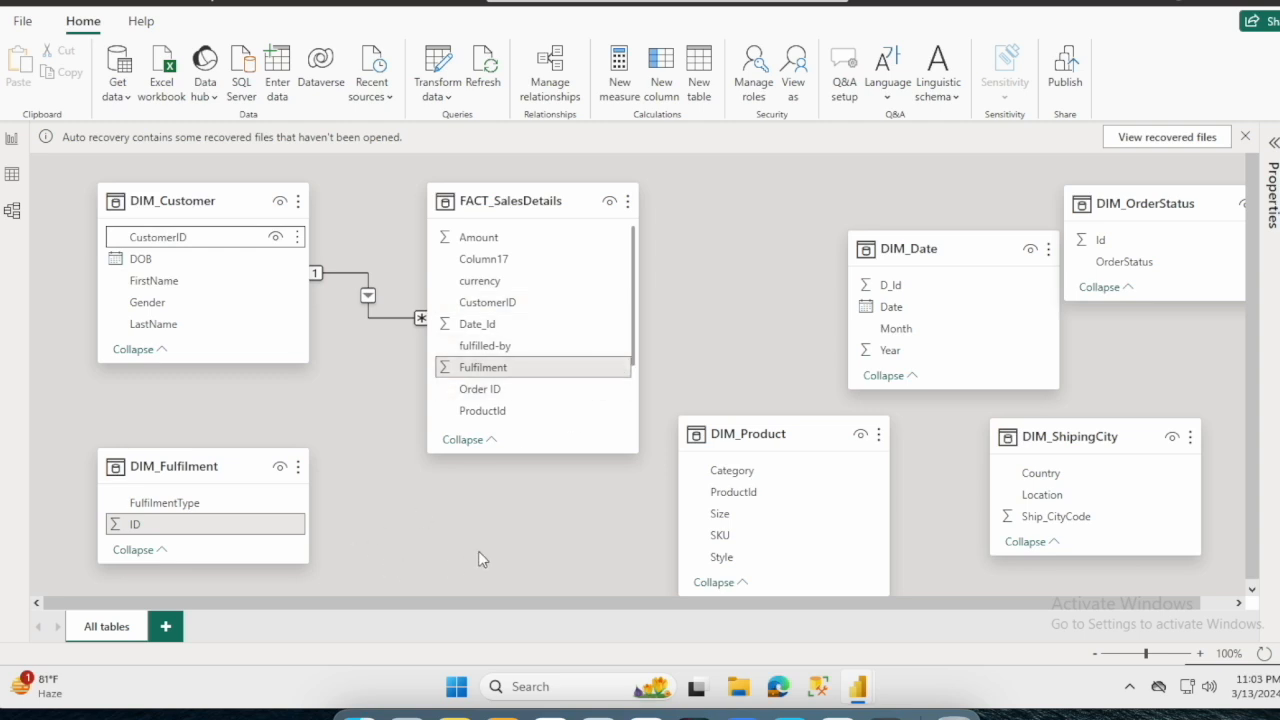
pyautogui.moveTo(922, 290); pyautogui.dragTo(499, 335)
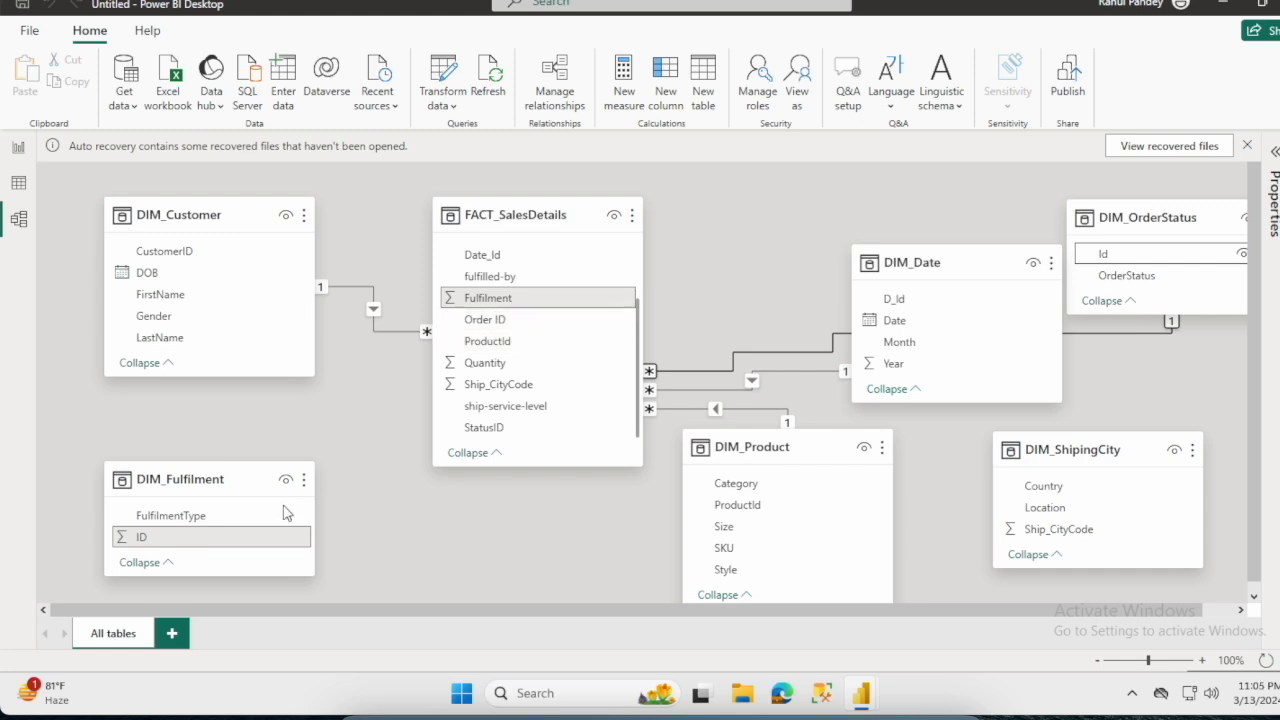
pyautogui.moveTo(186, 545); pyautogui.dragTo(514, 308)
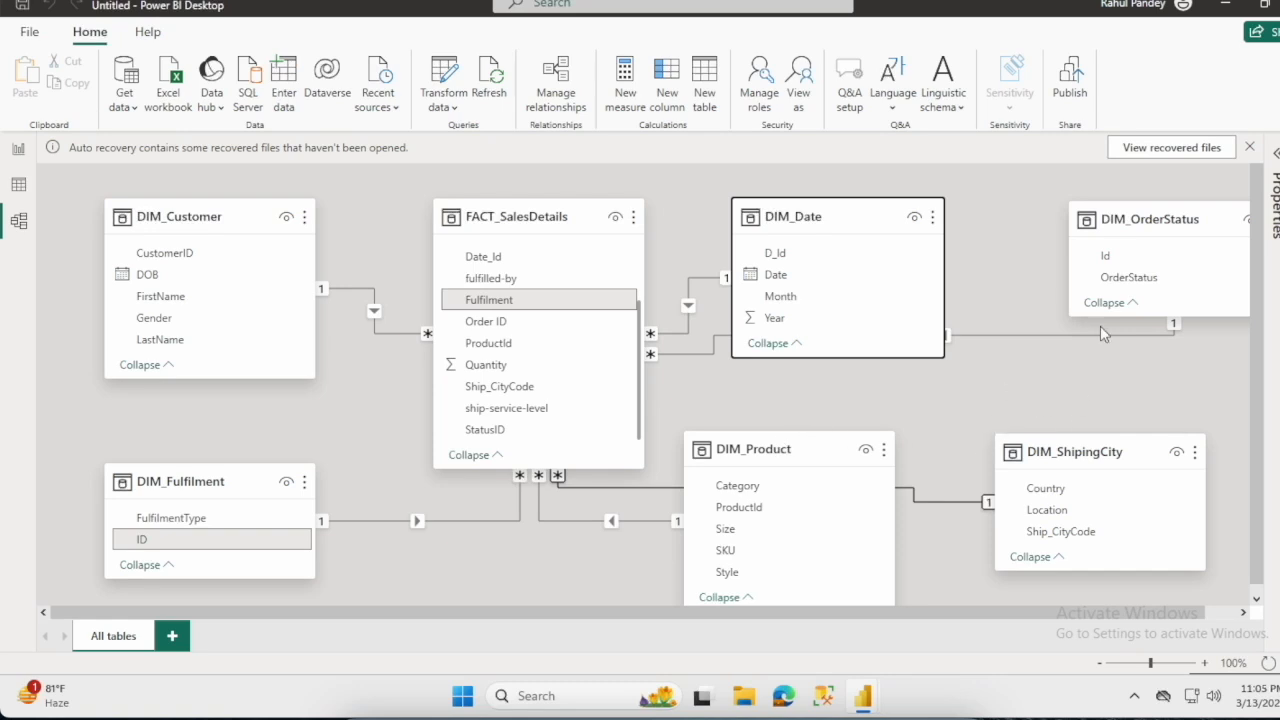
# - Arrange the dimension cards around FACT_SalesDetails, with DIM_Product below it, DIM_ShipingCity below DIM_Date and DIM_OrderStatus further out between them
pyautogui.moveTo(1152, 224); pyautogui.dragTo(1112, 323)
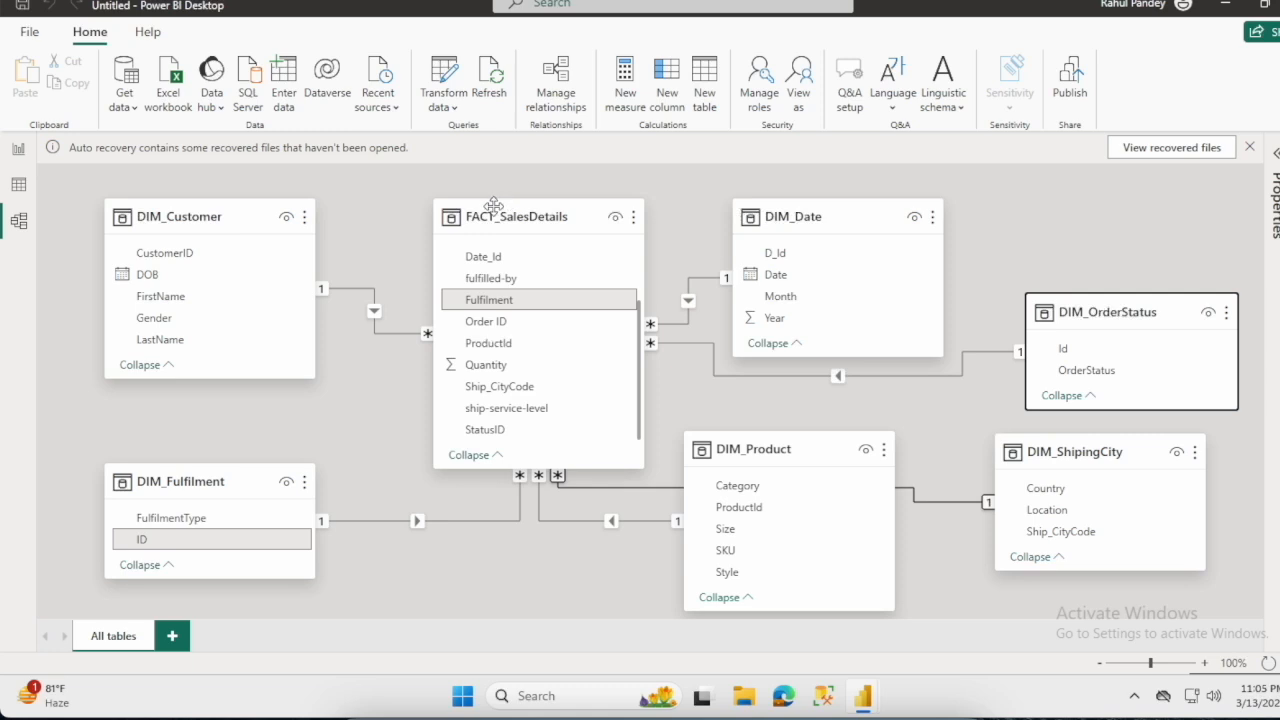
pyautogui.click(815, 222)
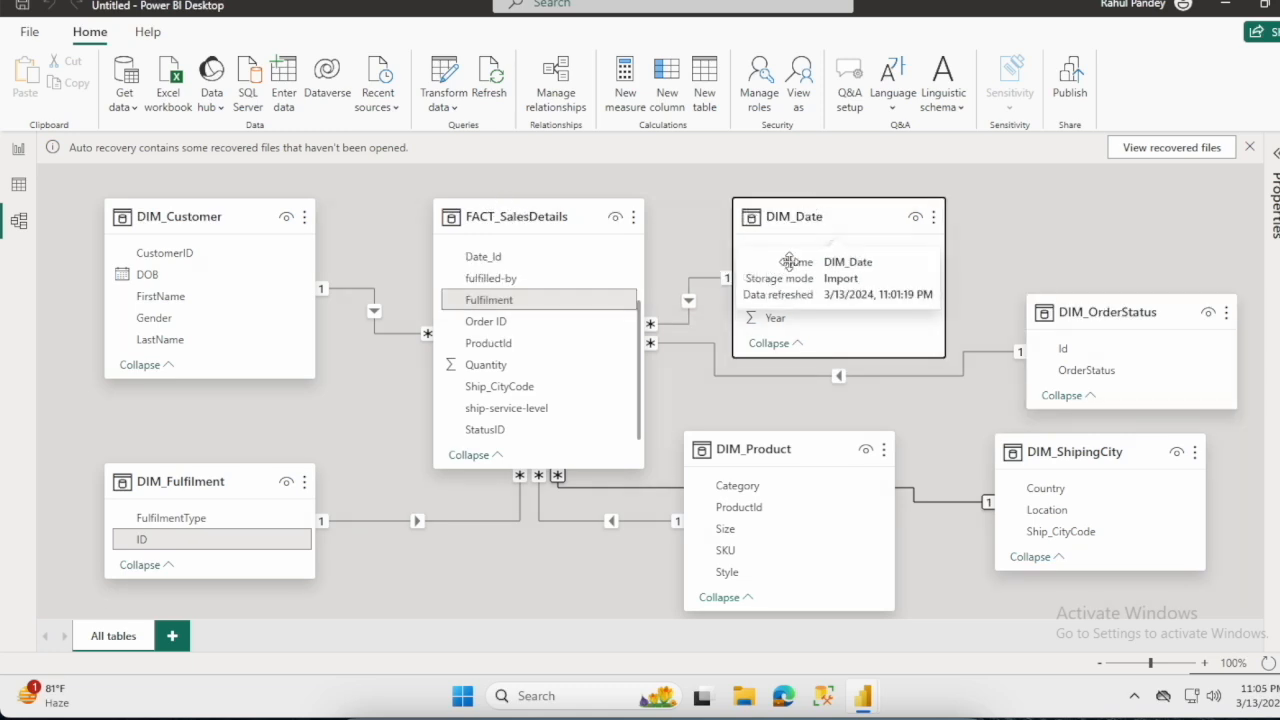
pyautogui.click(717, 485)
pyautogui.moveTo(717, 485); pyautogui.dragTo(546, 609)
pyautogui.moveTo(1103, 451); pyautogui.dragTo(909, 523)
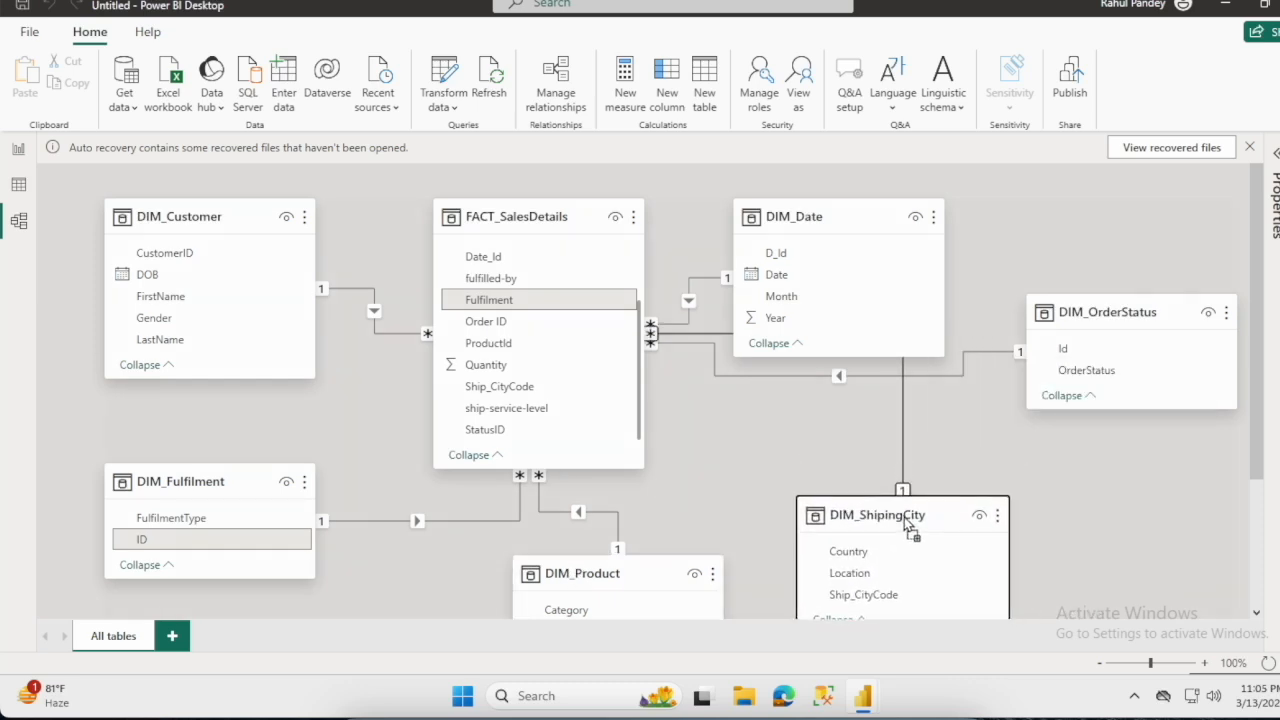
pyautogui.click(1115, 366)
pyautogui.moveTo(1113, 324); pyautogui.dragTo(1059, 390)
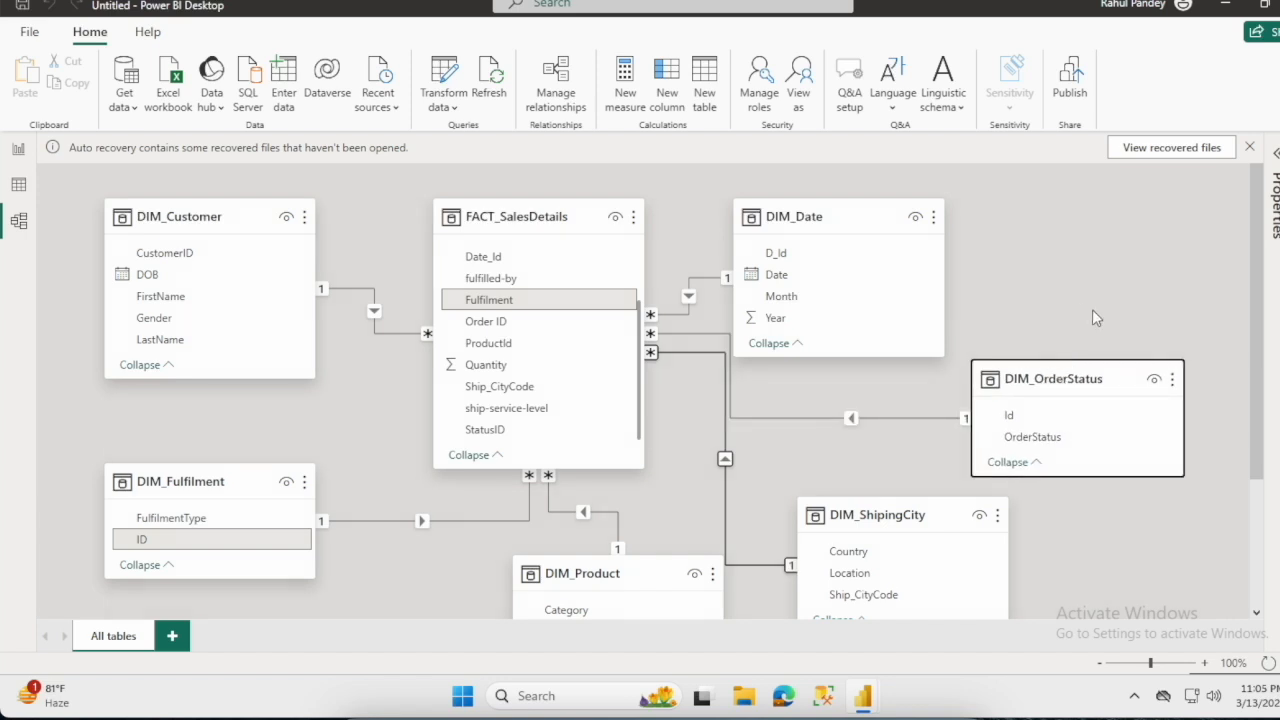
# - Inspect the relationship lines, and review the related columns and cardinality options of the DIM_Customer to FACT_SalesDetails relationship
pyautogui.click(387, 333)
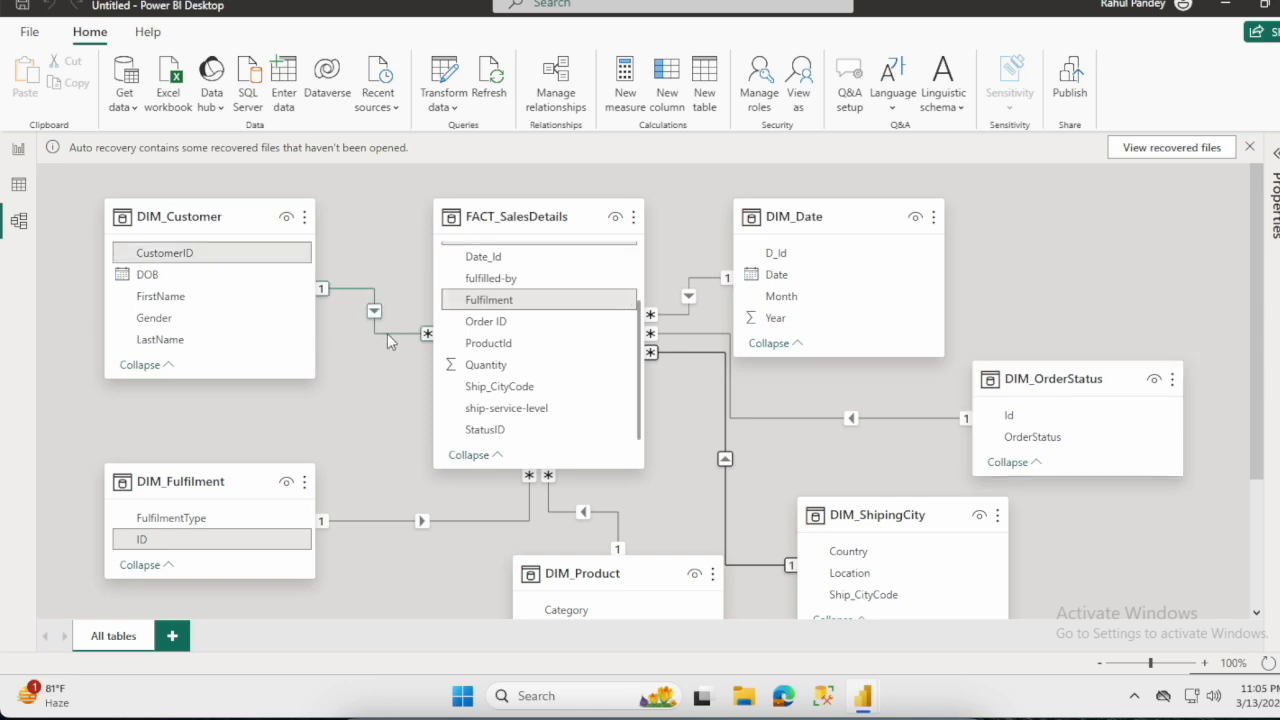
pyautogui.click(387, 521)
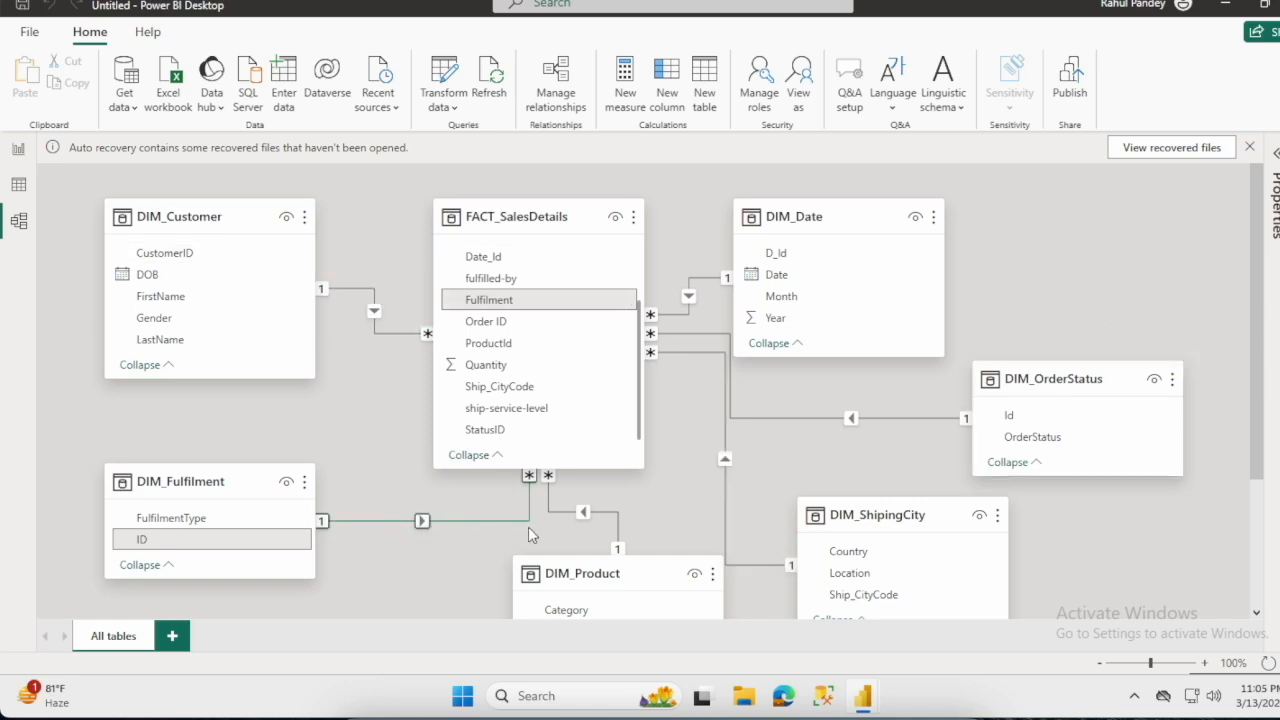
pyautogui.click(706, 285)
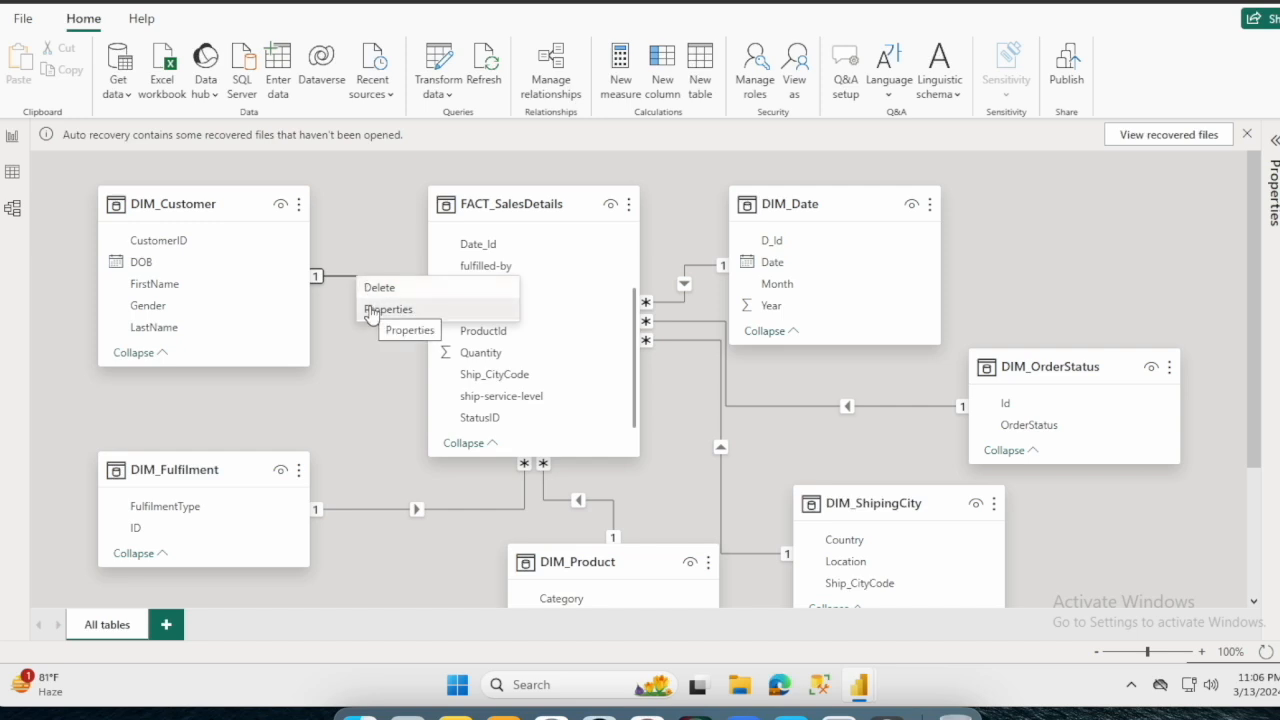
pyautogui.click(370, 310)
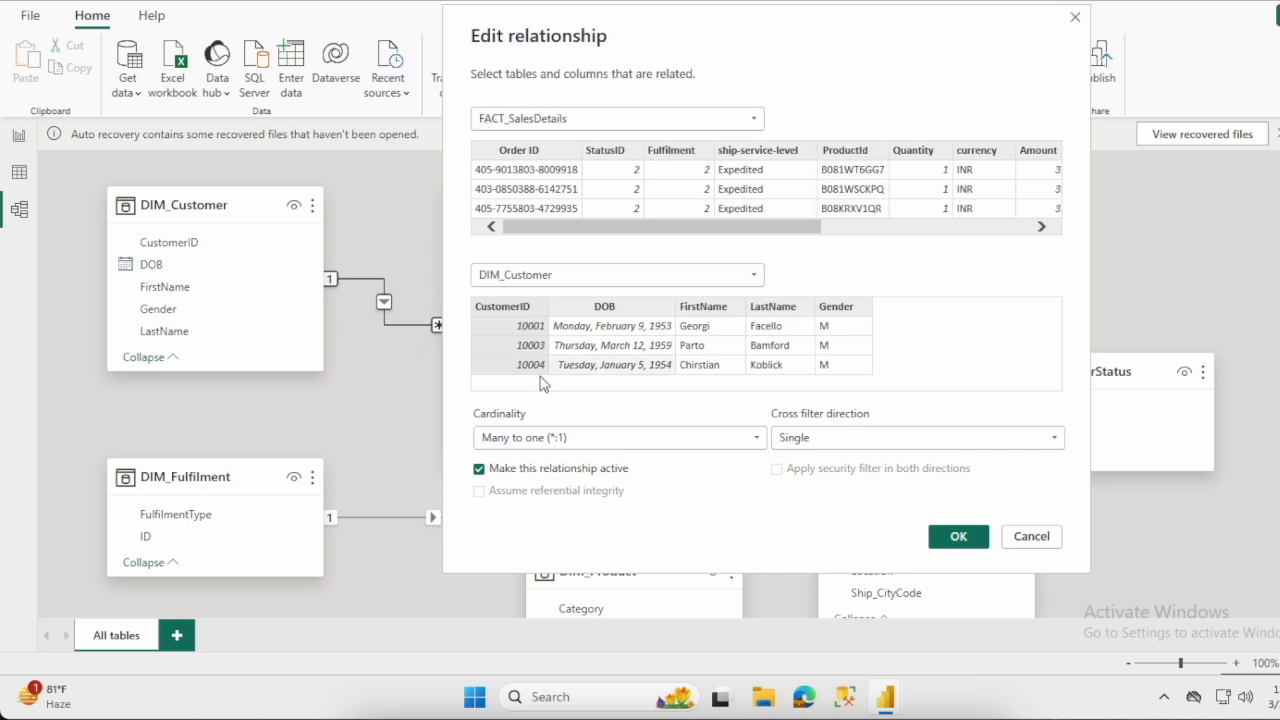
pyautogui.moveTo(737, 233); pyautogui.dragTo(950, 236)
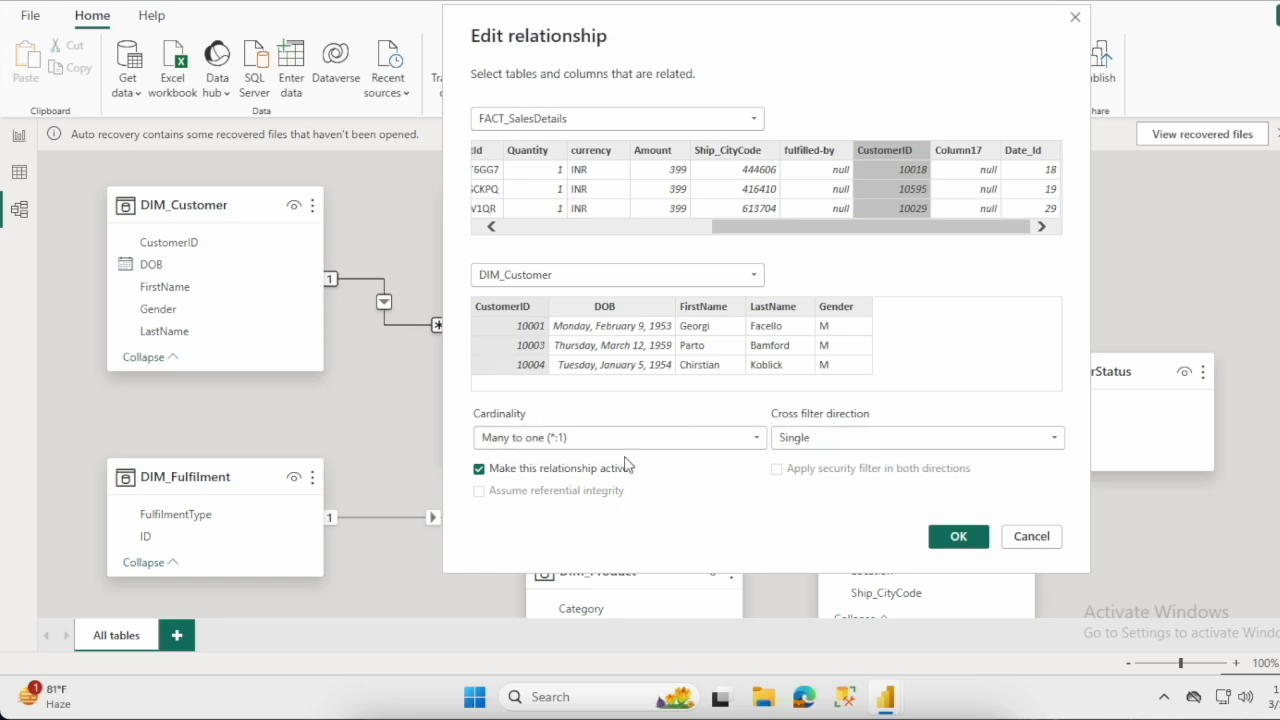
pyautogui.click(673, 441)
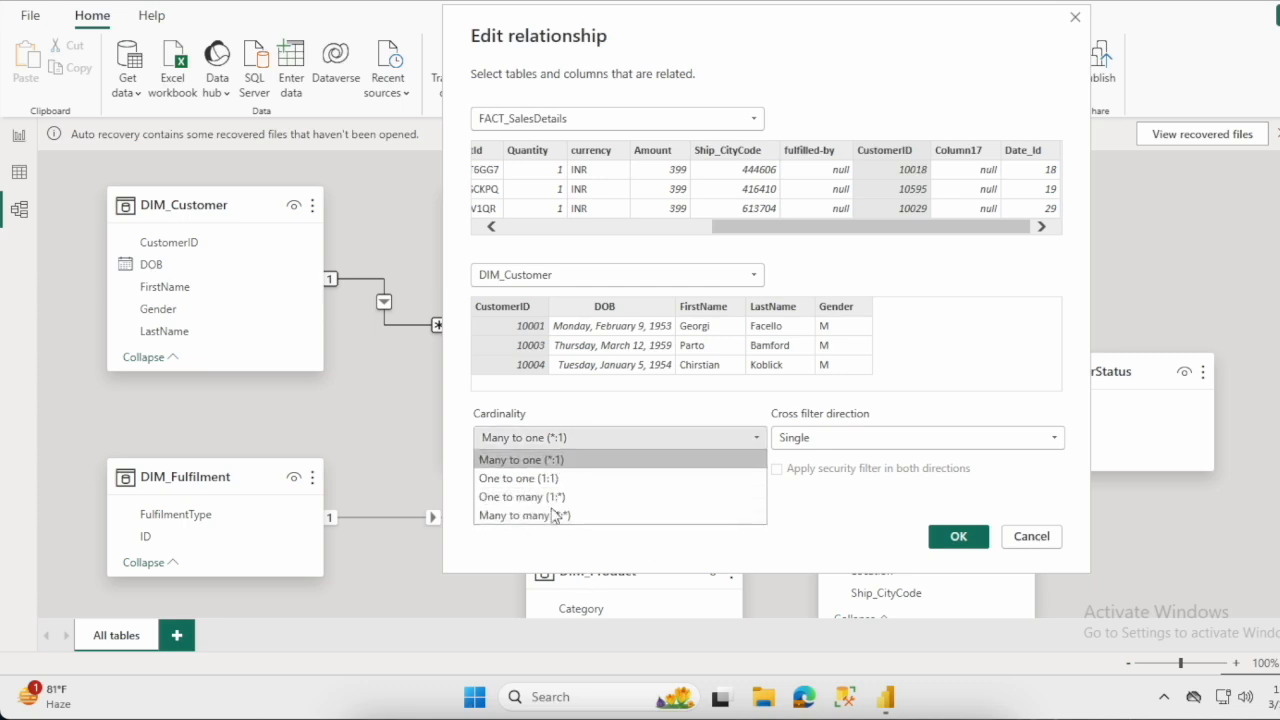
pyautogui.click(936, 420)
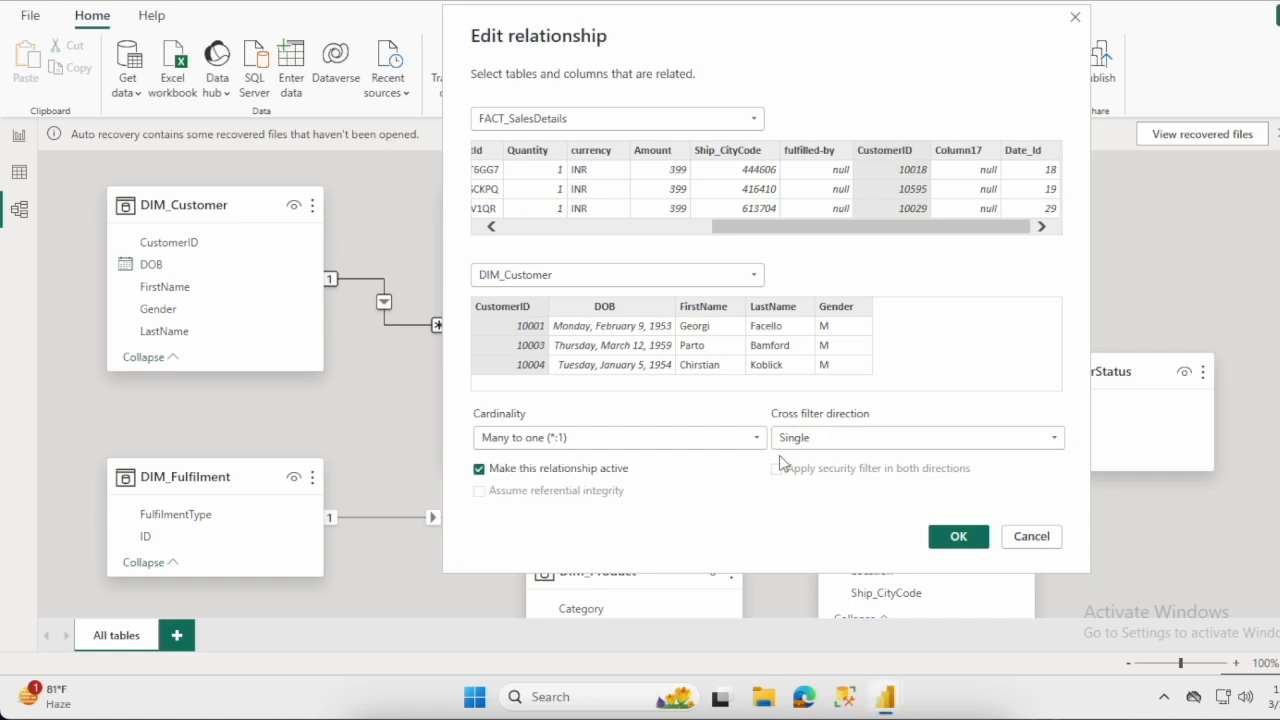
# - Try the Both cross filter direction and One to one (1:1) cardinality on the DIM_Customer to FACT_SalesDetails relationship
pyautogui.click(899, 438)
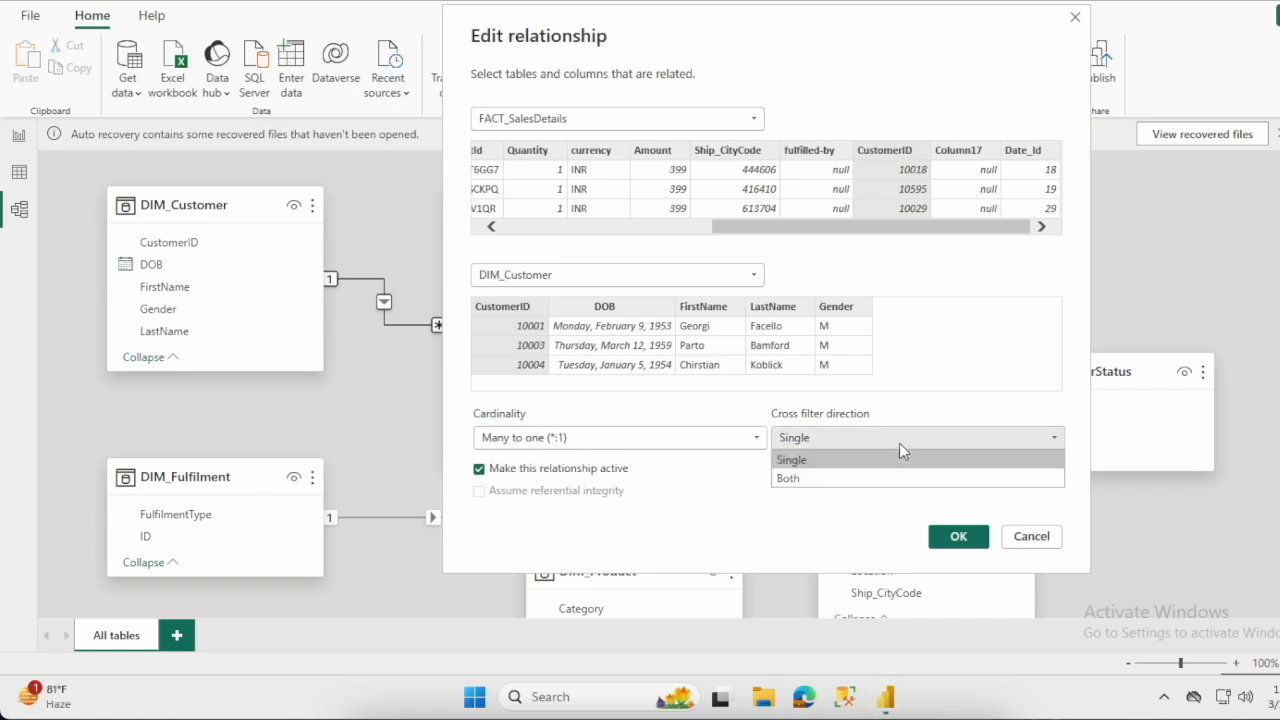
pyautogui.click(836, 478)
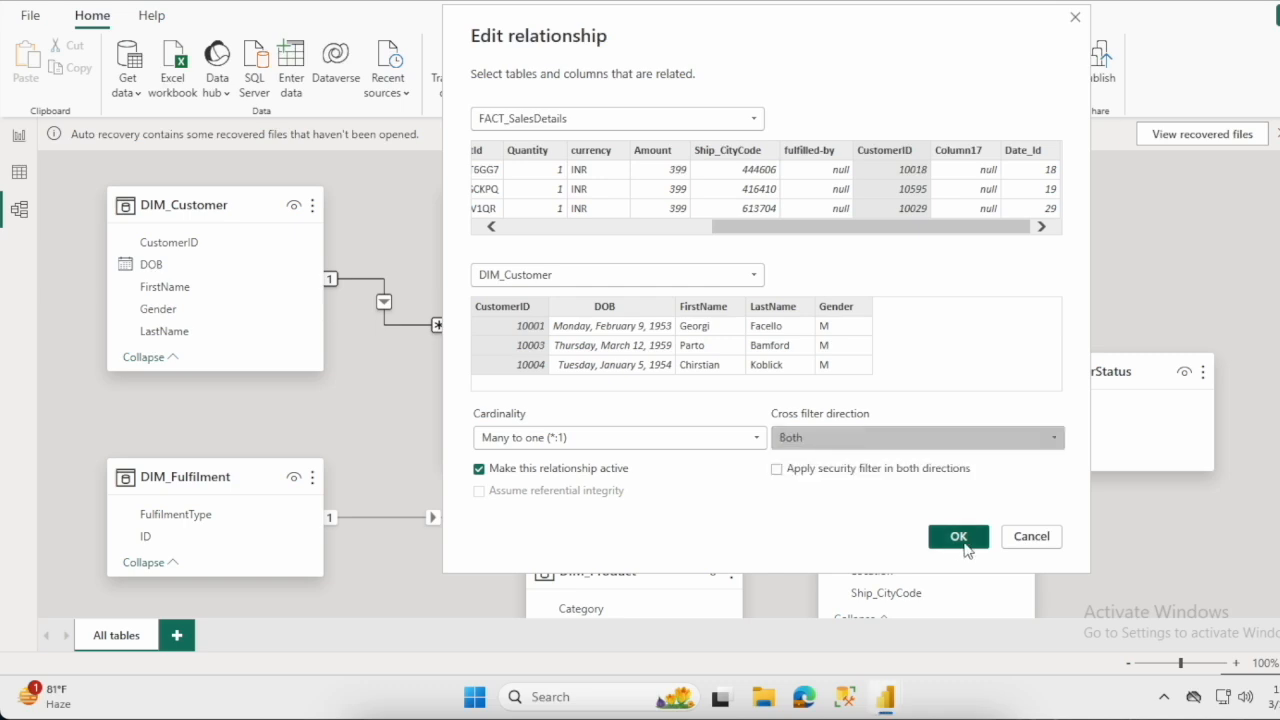
pyautogui.click(588, 440)
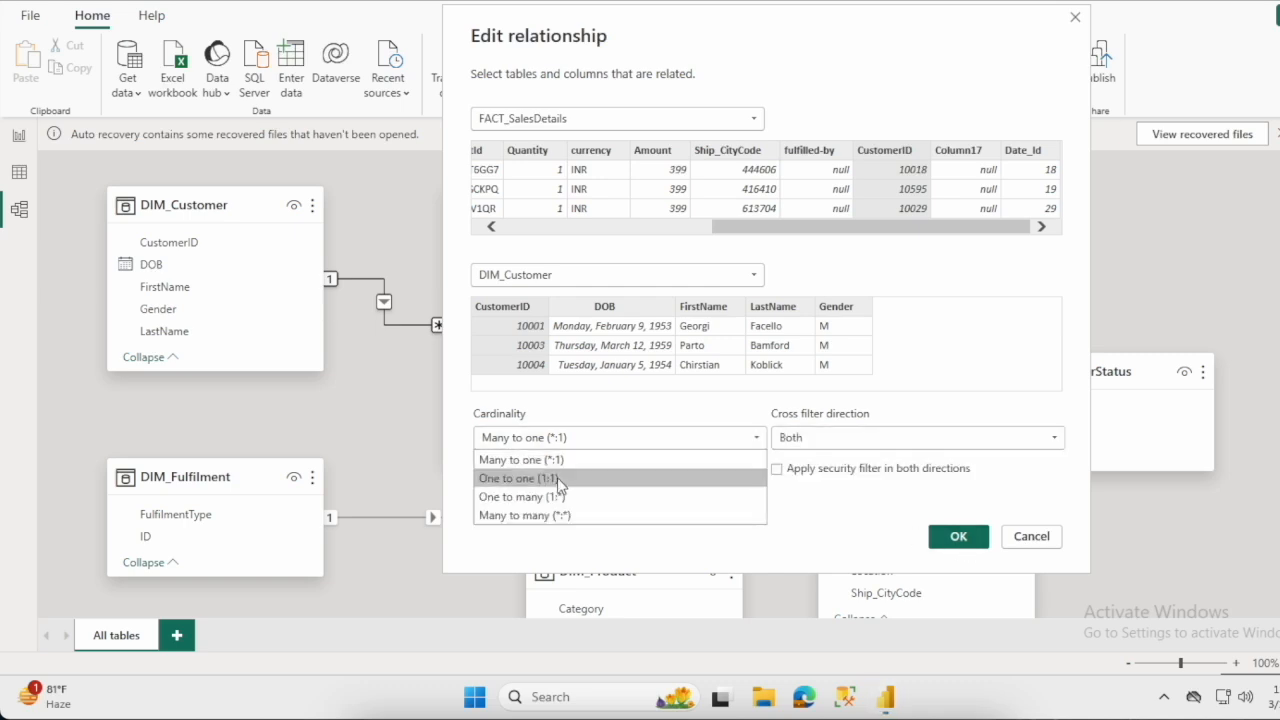
pyautogui.click(557, 477)
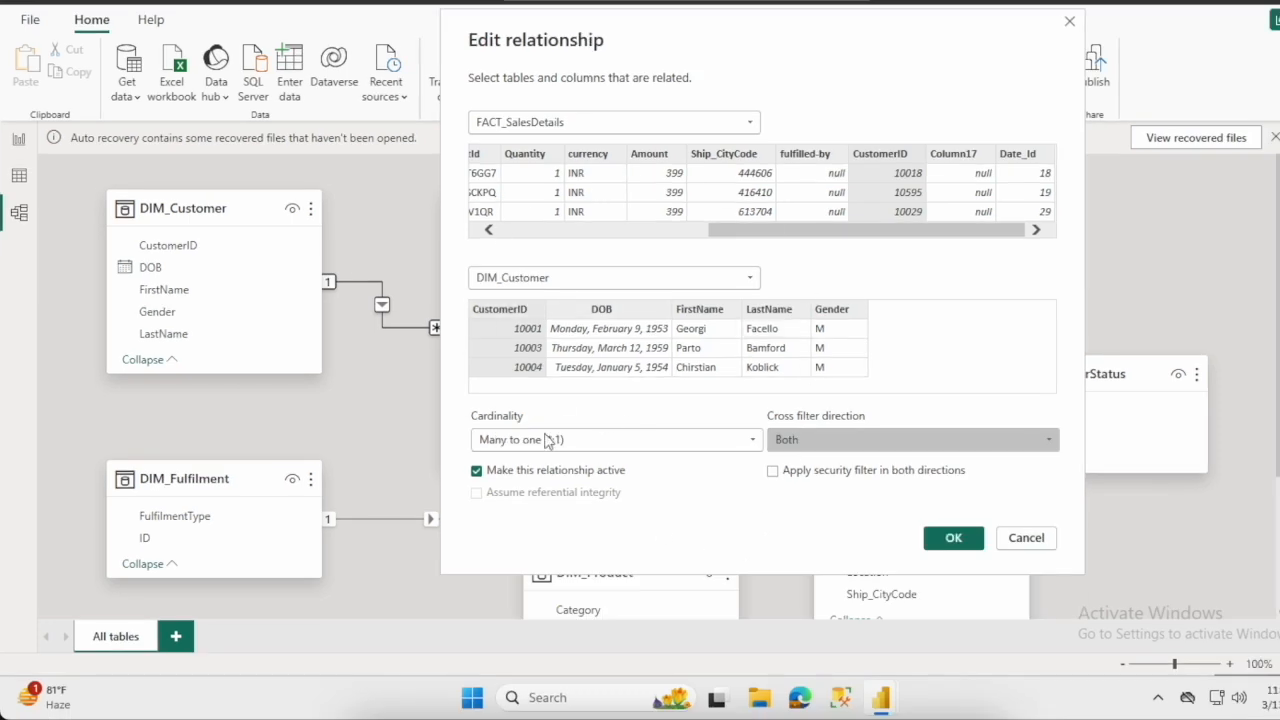
pyautogui.click(968, 537)
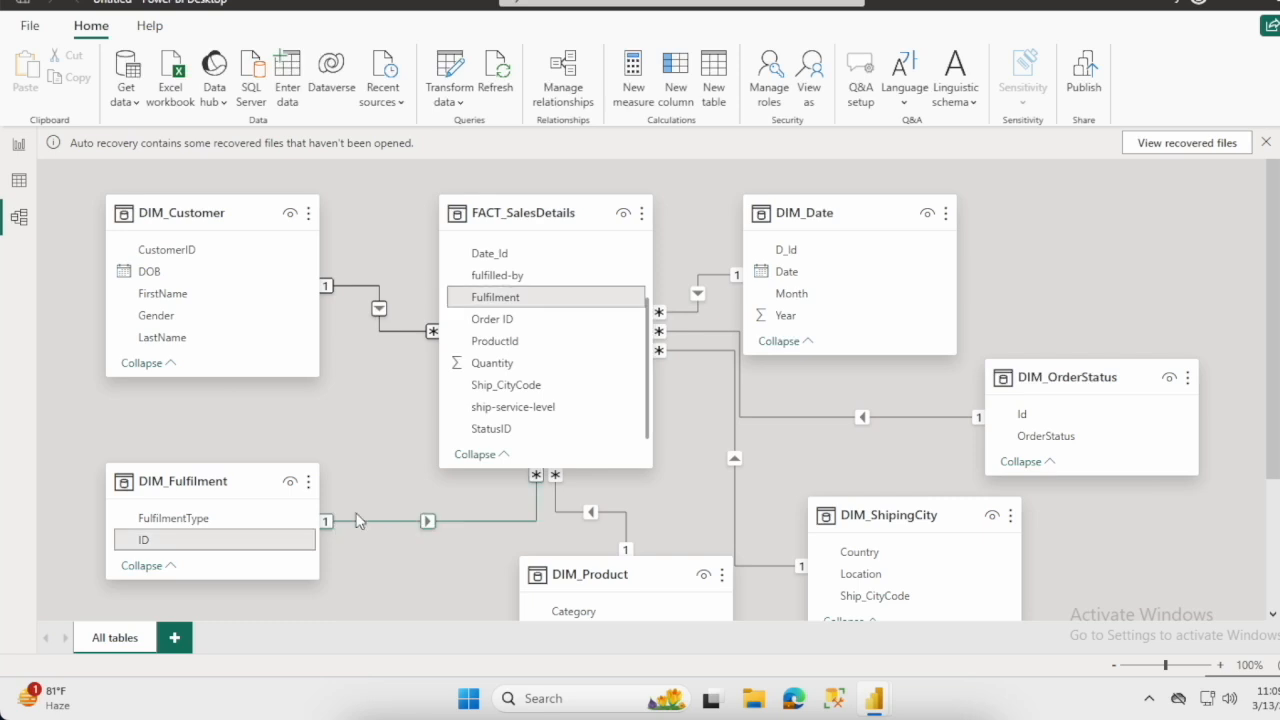
# - Tidy the diagram by moving DIM_Fulfilment, DIM_Product and DIM_ShipingCity closer to FACT_SalesDetails and DIM_Date further away from it
pyautogui.moveTo(223, 483); pyautogui.dragTo(225, 429)
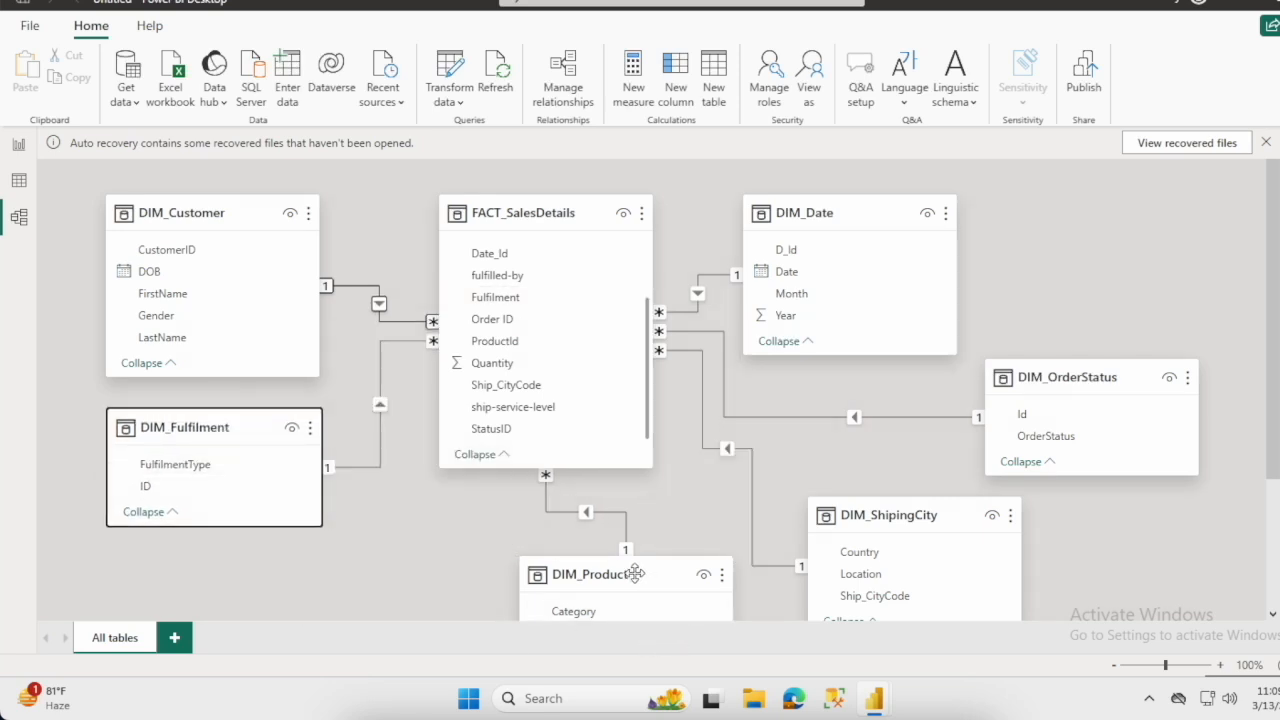
pyautogui.moveTo(631, 574); pyautogui.dragTo(521, 523)
pyautogui.moveTo(890, 531); pyautogui.dragTo(791, 546)
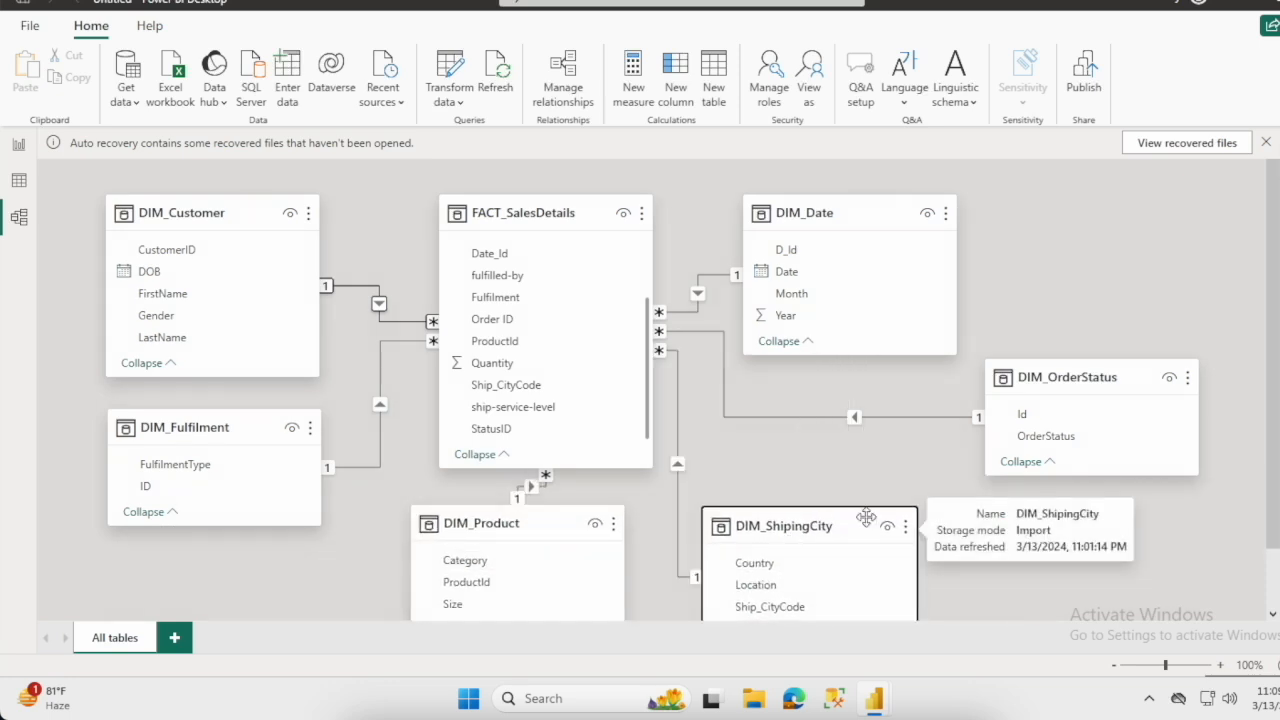
pyautogui.moveTo(861, 205); pyautogui.dragTo(949, 205)
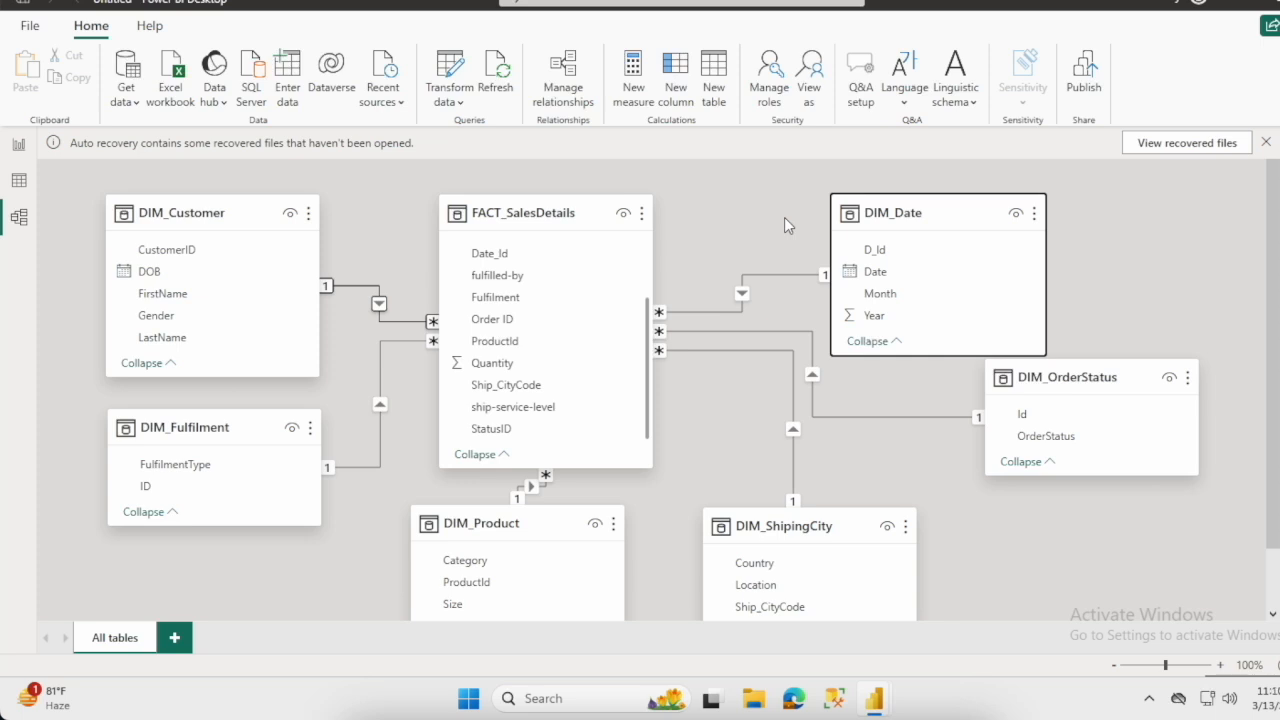
# - Make the relationship between DIM_Fulfilment and FACT_SalesDetails inactive
pyautogui.click(402, 322)
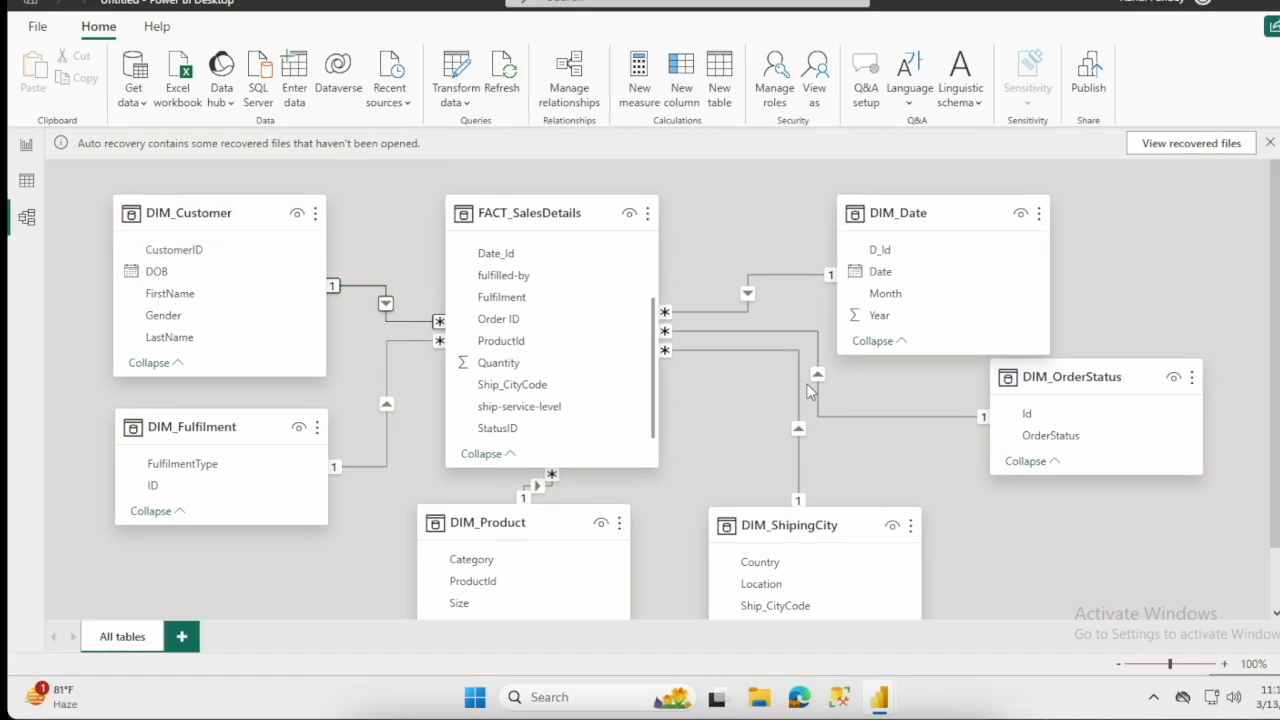
pyautogui.rightClick(401, 347)
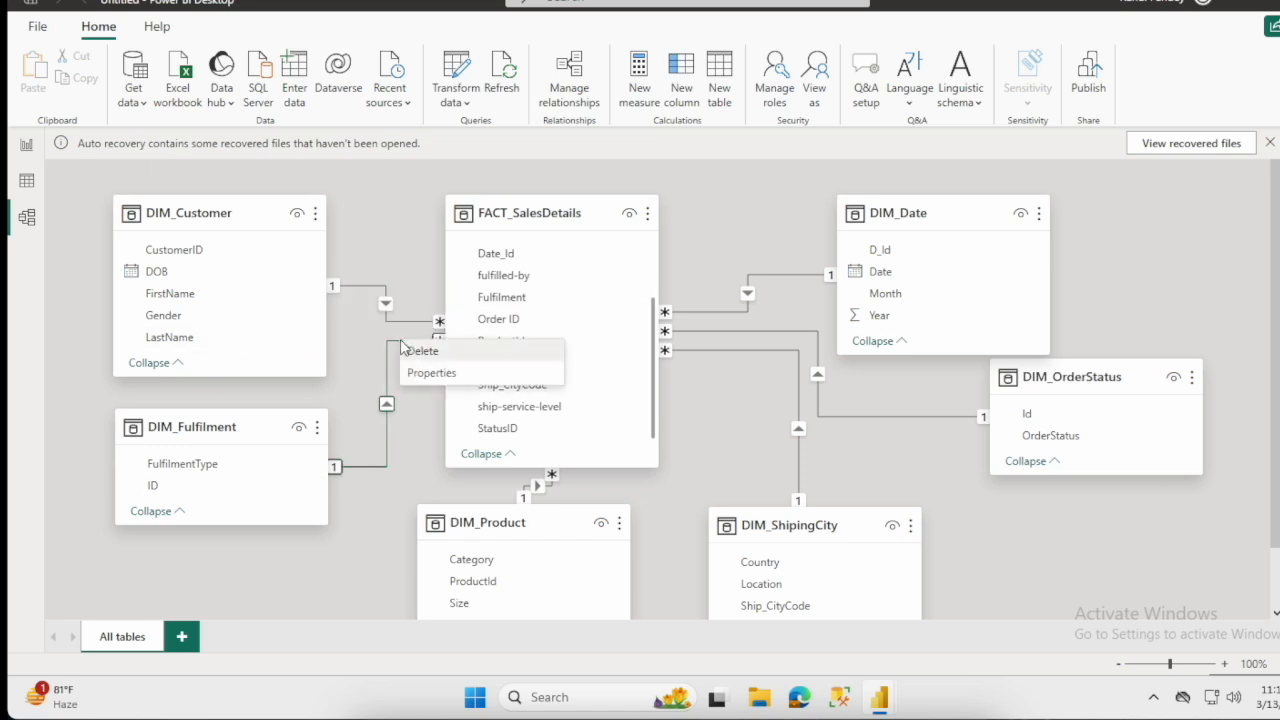
pyautogui.click(430, 376)
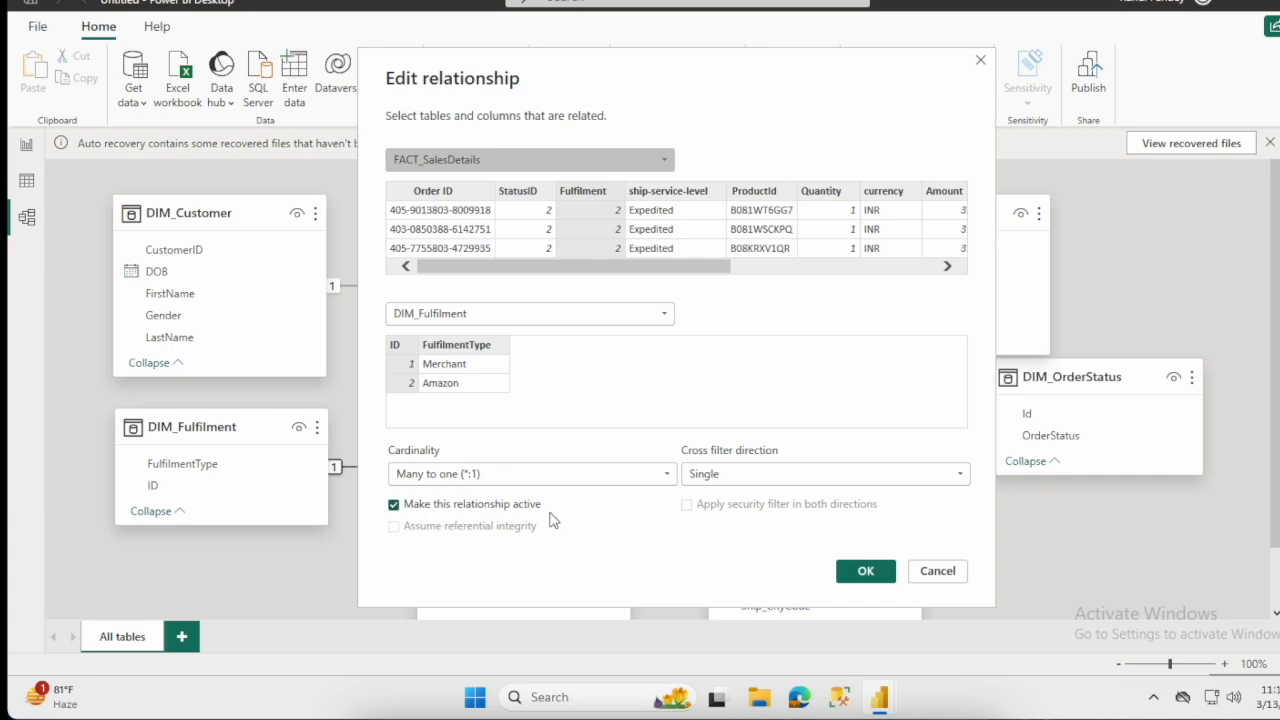
pyautogui.click(394, 506)
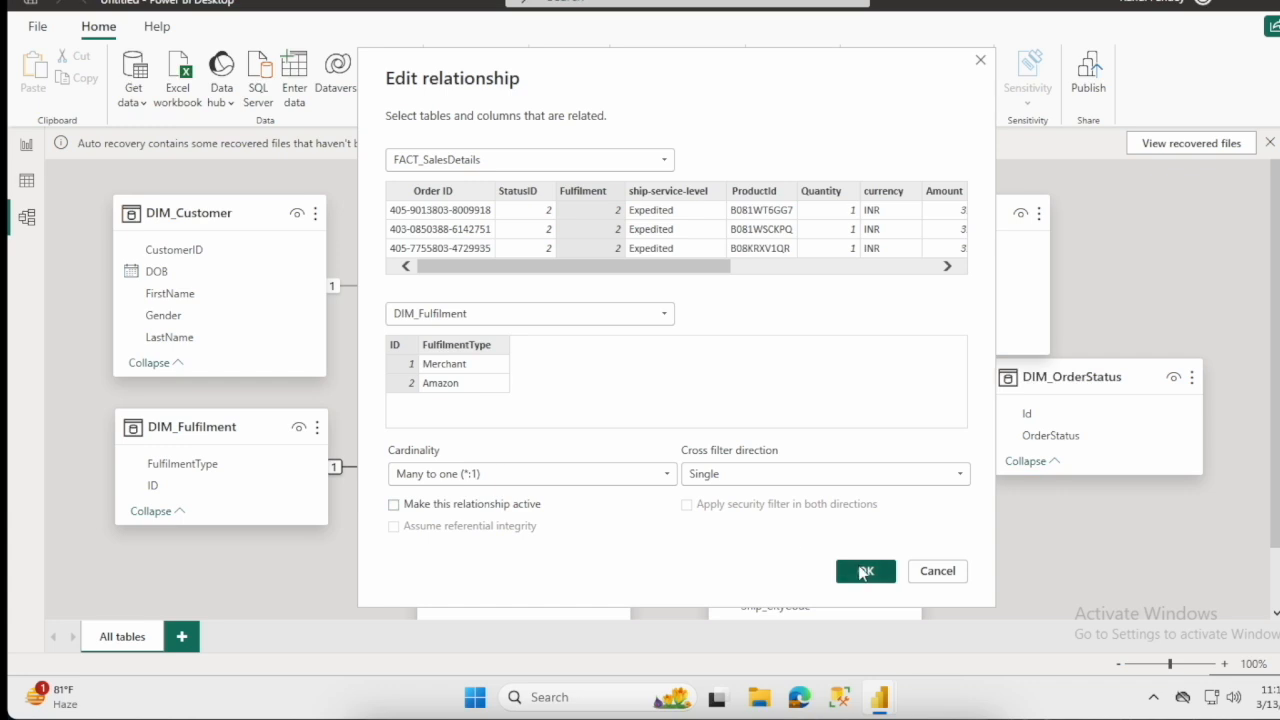
pyautogui.click(864, 571)
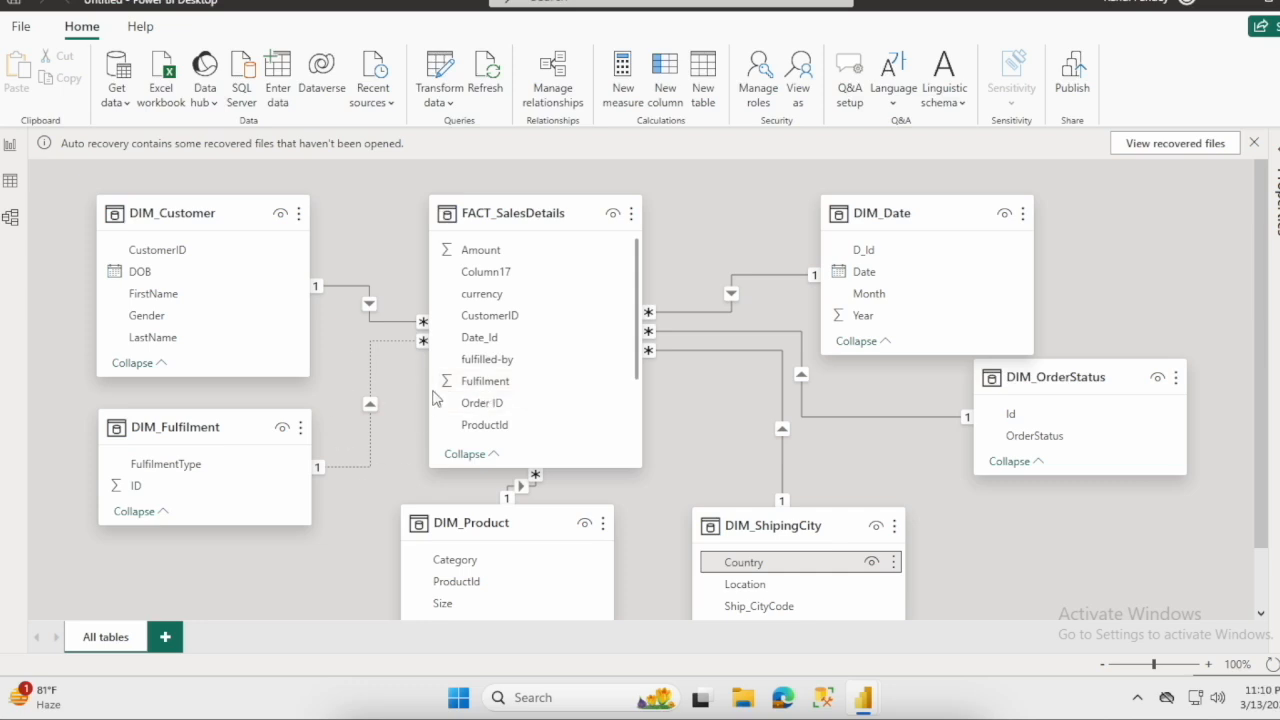
# - Make the relationship between DIM_Fulfilment and FACT_SalesDetails active again
pyautogui.rightClick(370, 385)
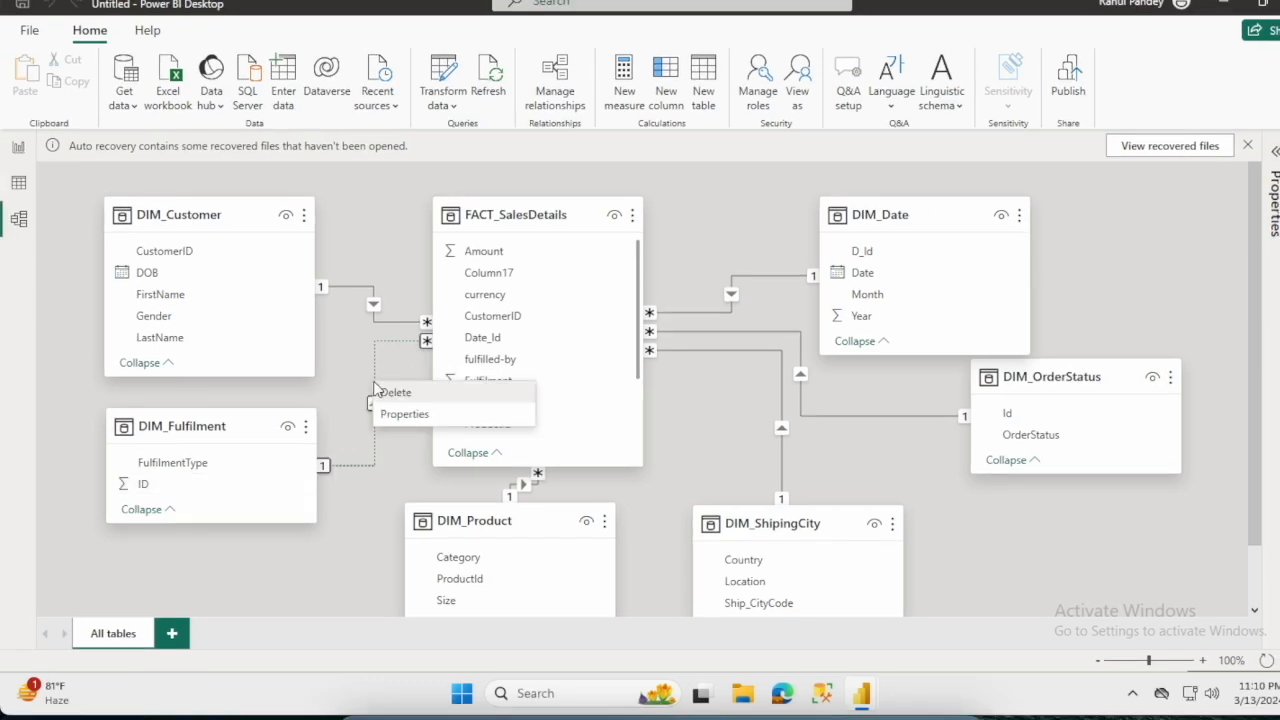
pyautogui.click(432, 414)
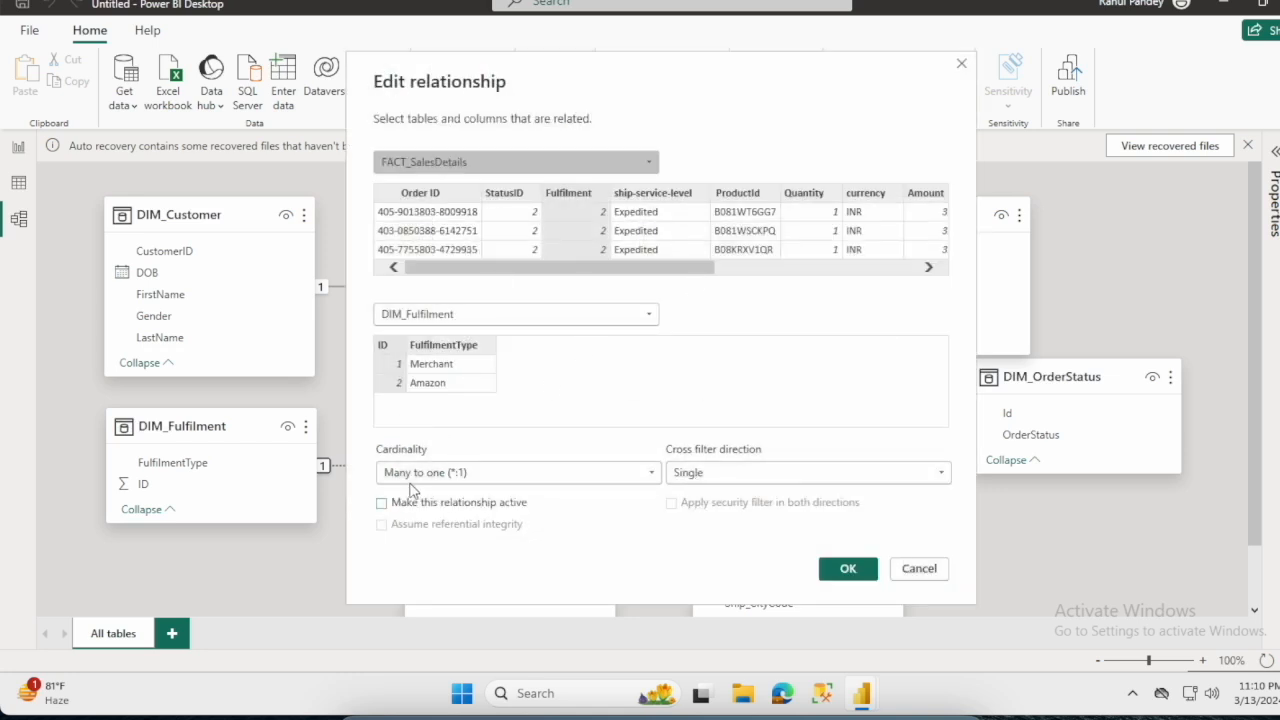
pyautogui.click(381, 503)
pyautogui.click(852, 567)
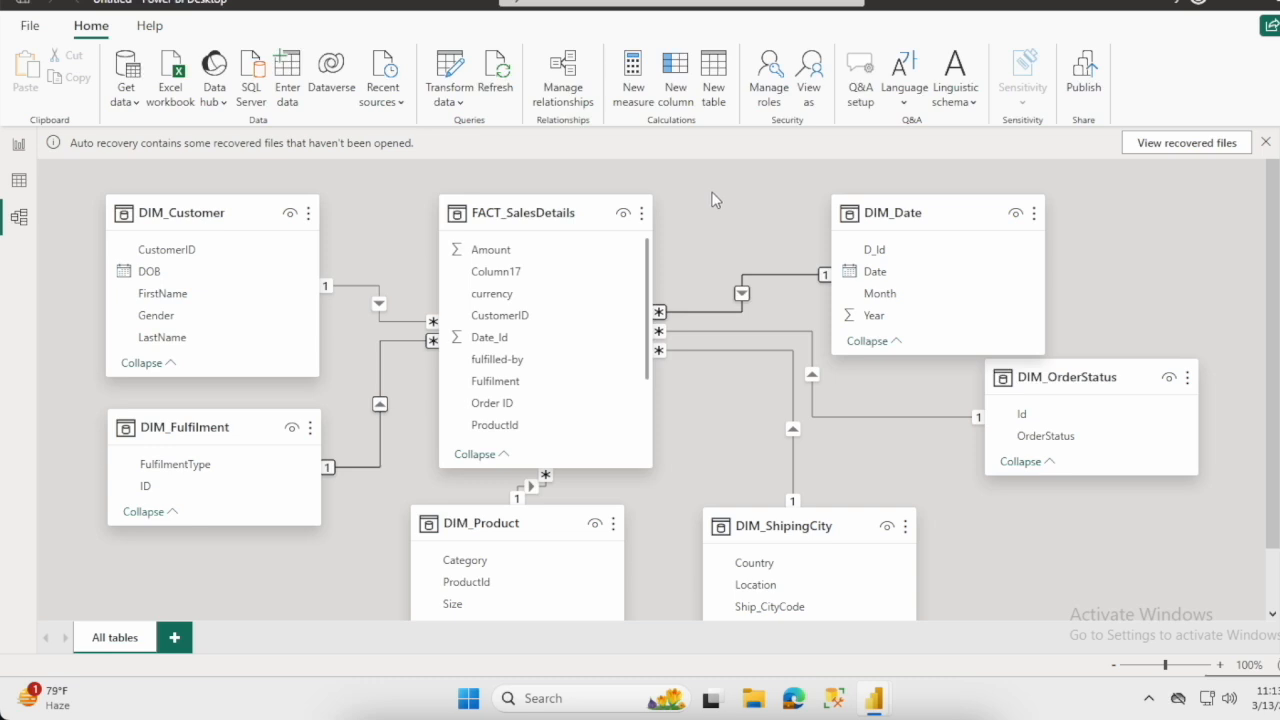
# - Review the list of managed relationships and the settings of the FACT_SalesDetails (Fulfilment) to DIM_Fulfilment (ID) relationship without changing anything
pyautogui.click(573, 72)
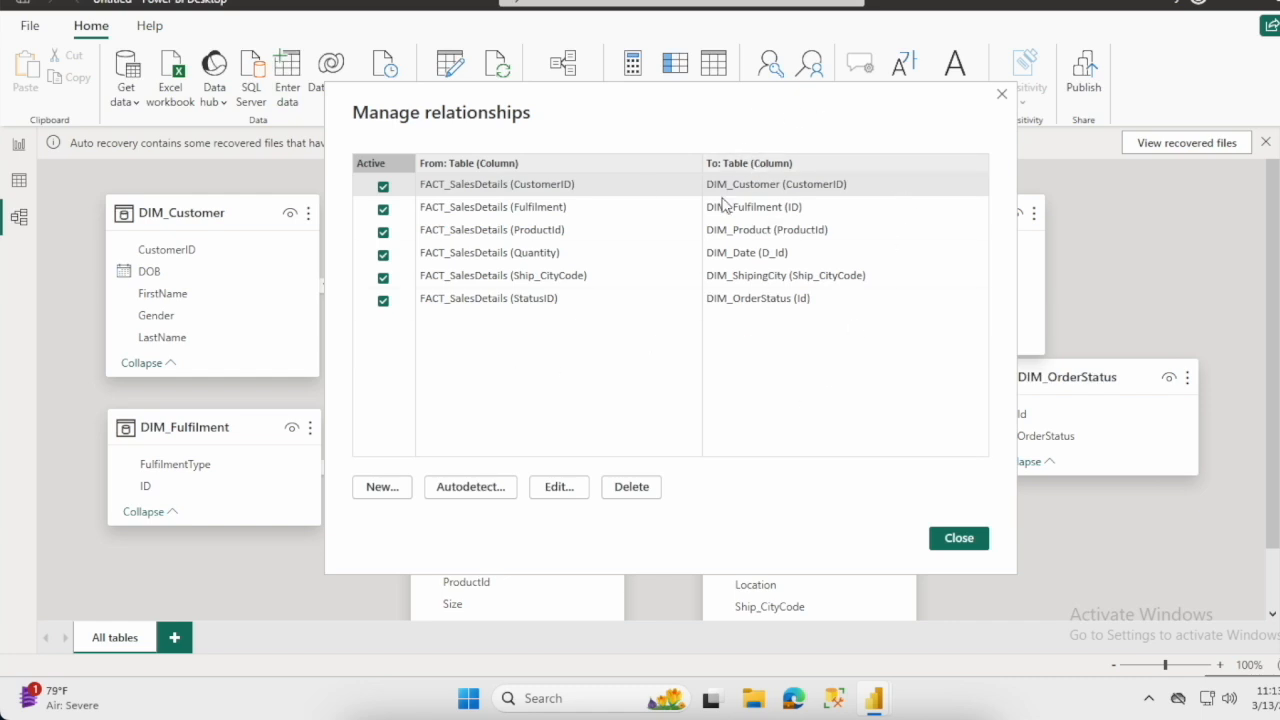
pyautogui.click(477, 208)
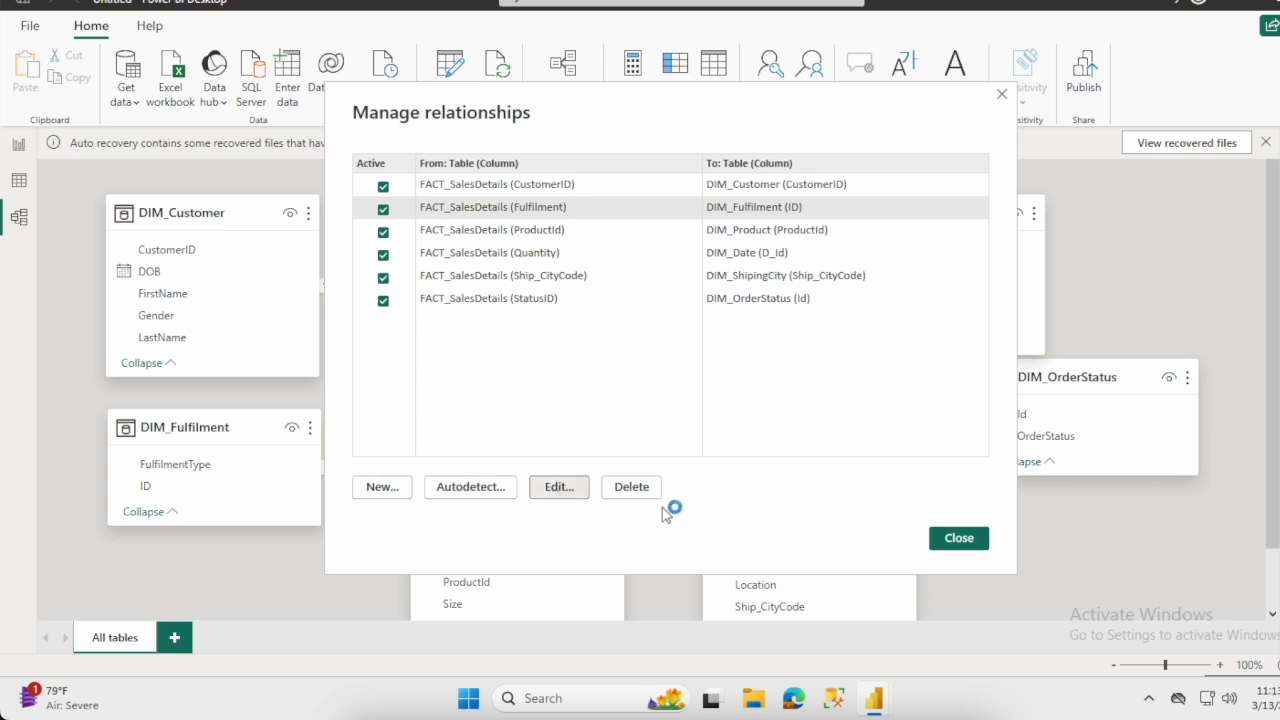
pyautogui.click(568, 494)
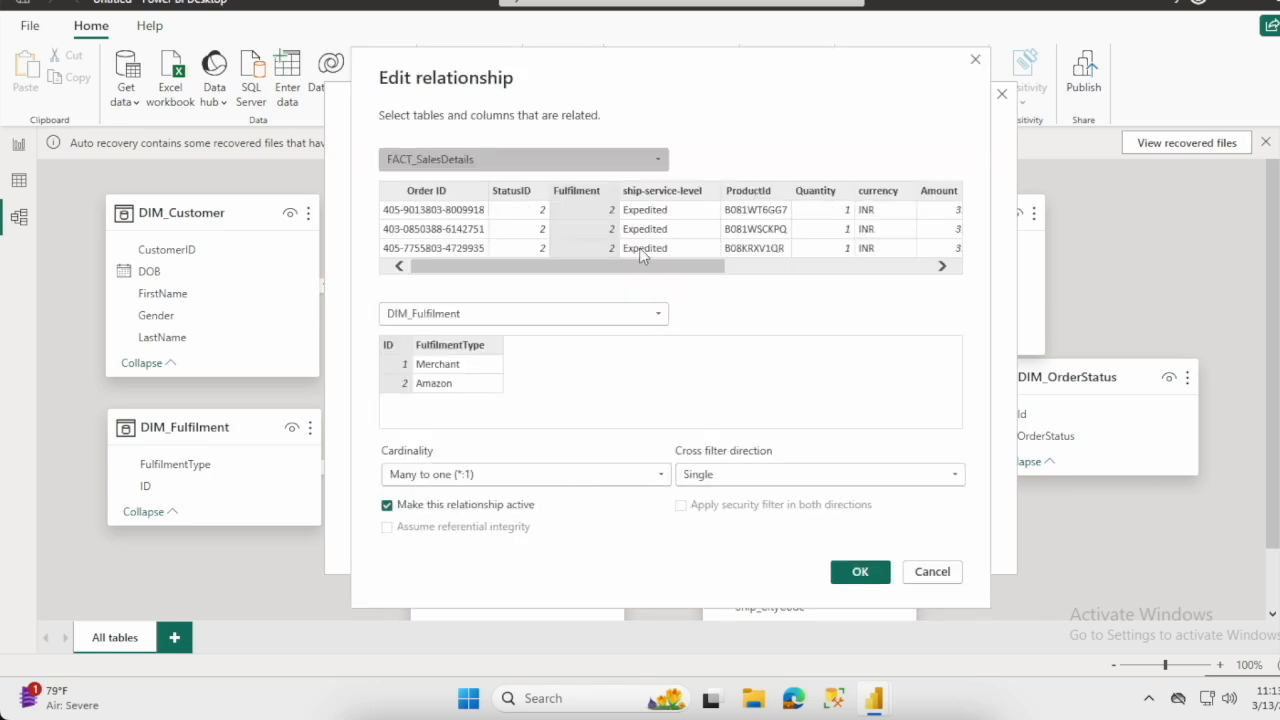
pyautogui.click(933, 571)
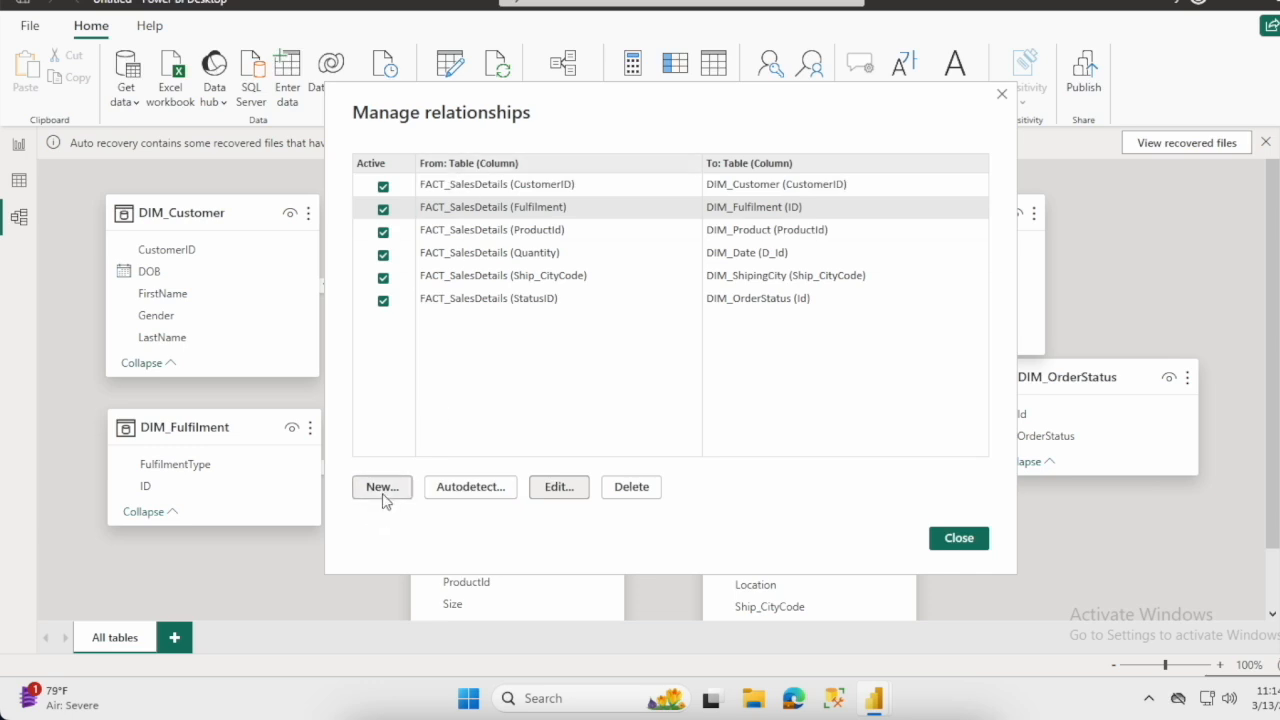
pyautogui.click(540, 302)
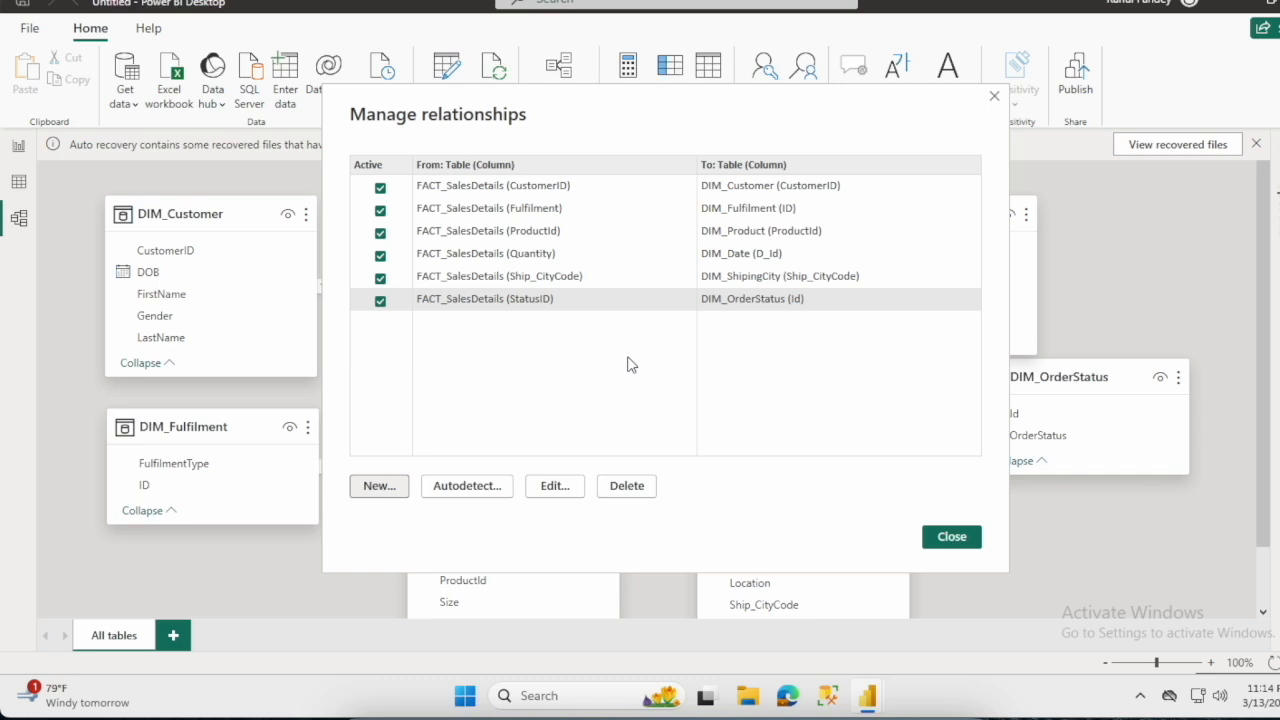
pyautogui.click(973, 543)
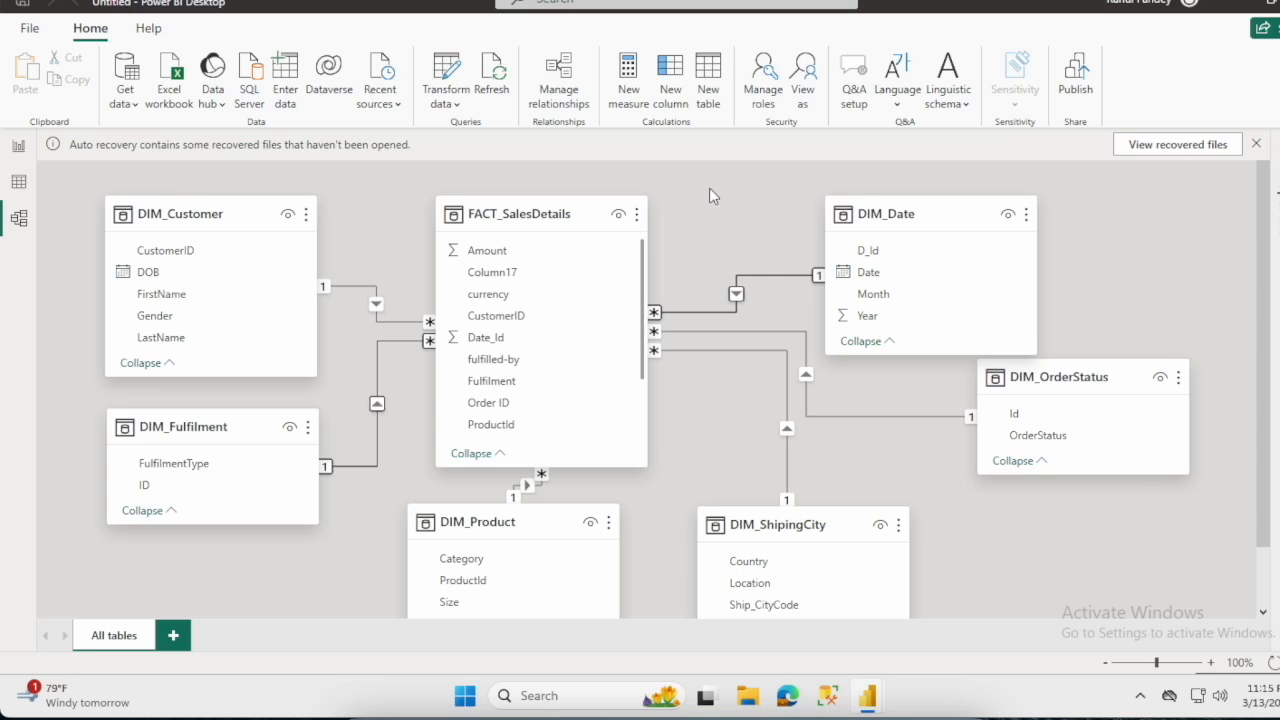
# - Enable importing relationships from data sources on first load and autodetecting new relationships after data is loaded for the current file
pyautogui.click(30, 30)
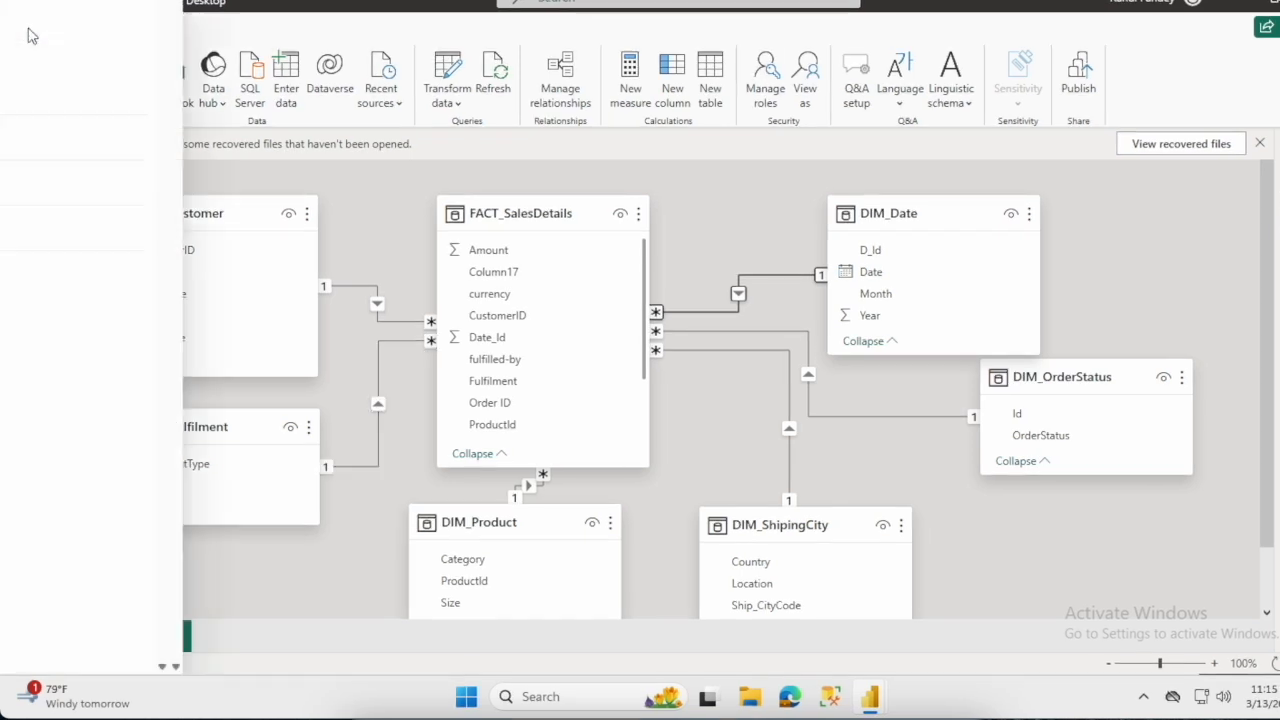
pyautogui.click(63, 347)
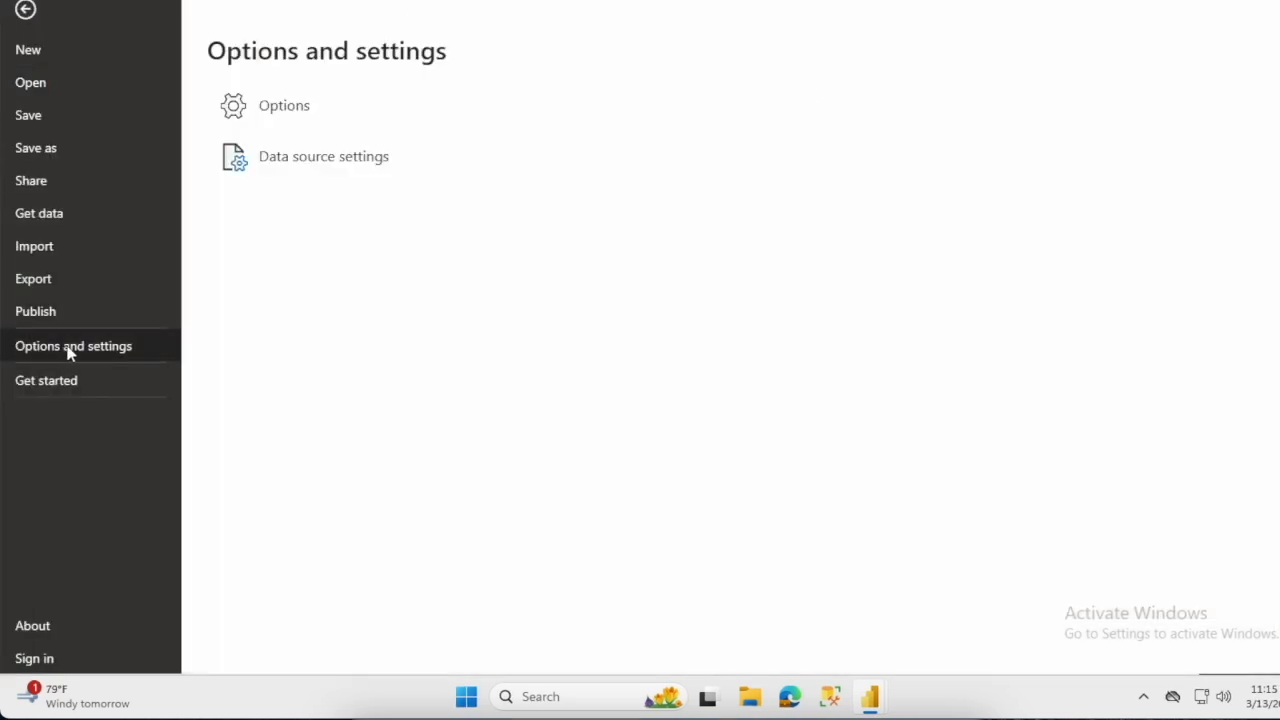
pyautogui.click(300, 122)
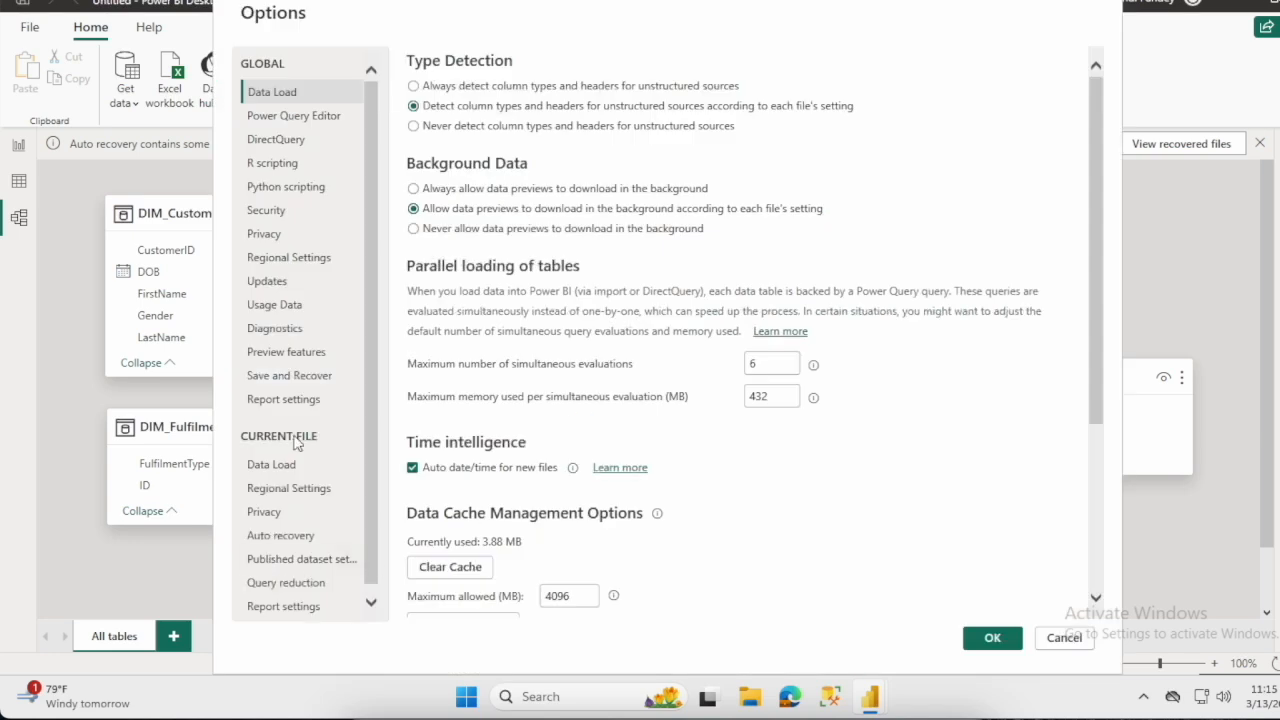
pyautogui.click(282, 469)
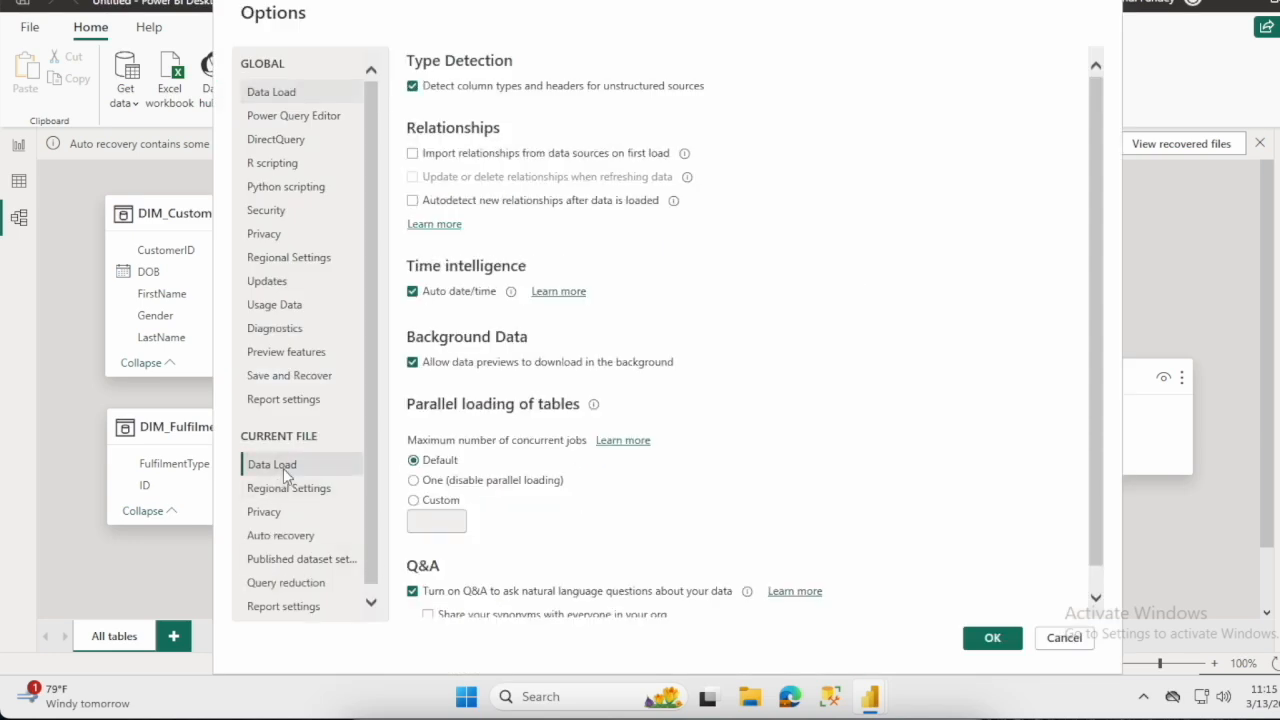
pyautogui.click(412, 153)
pyautogui.click(412, 200)
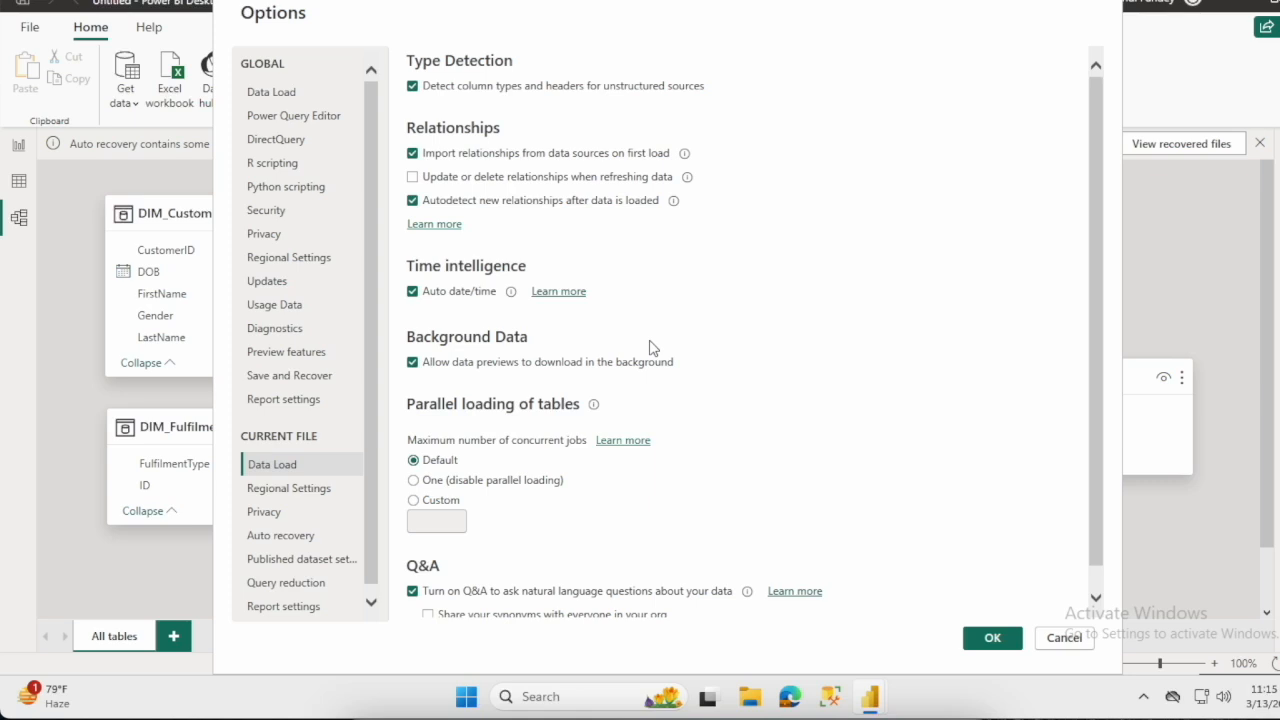
pyautogui.click(994, 637)
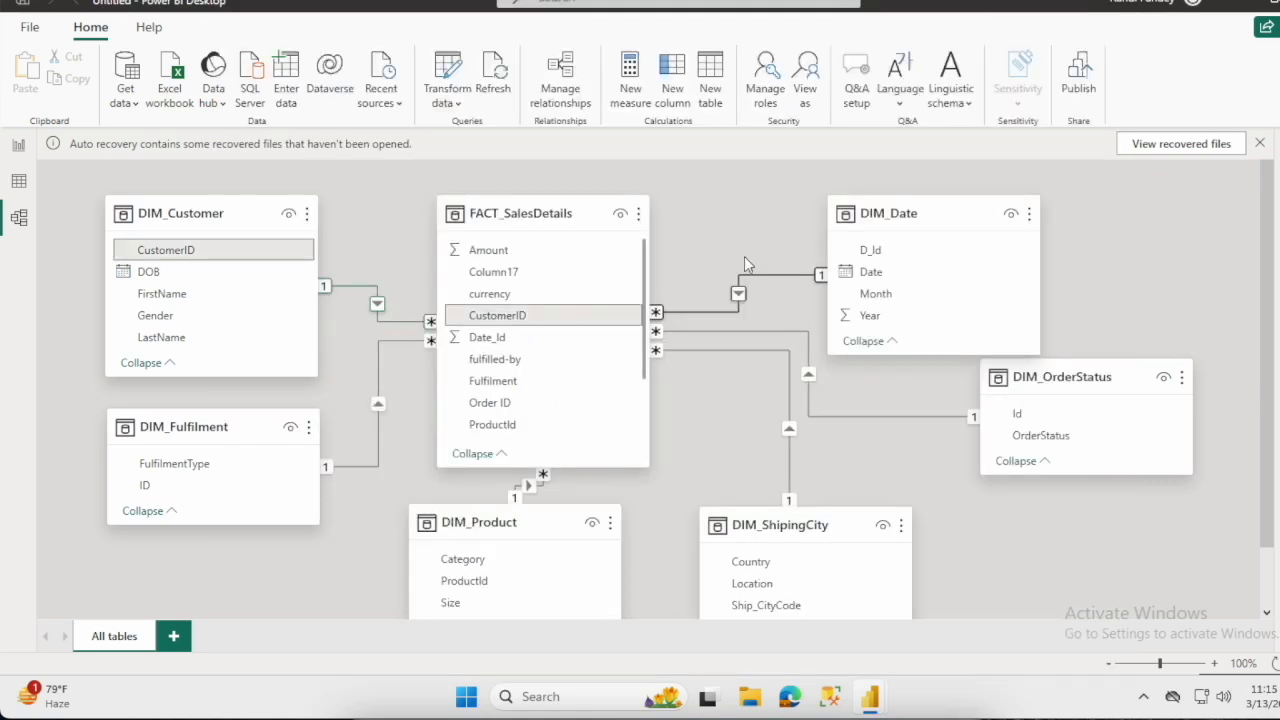